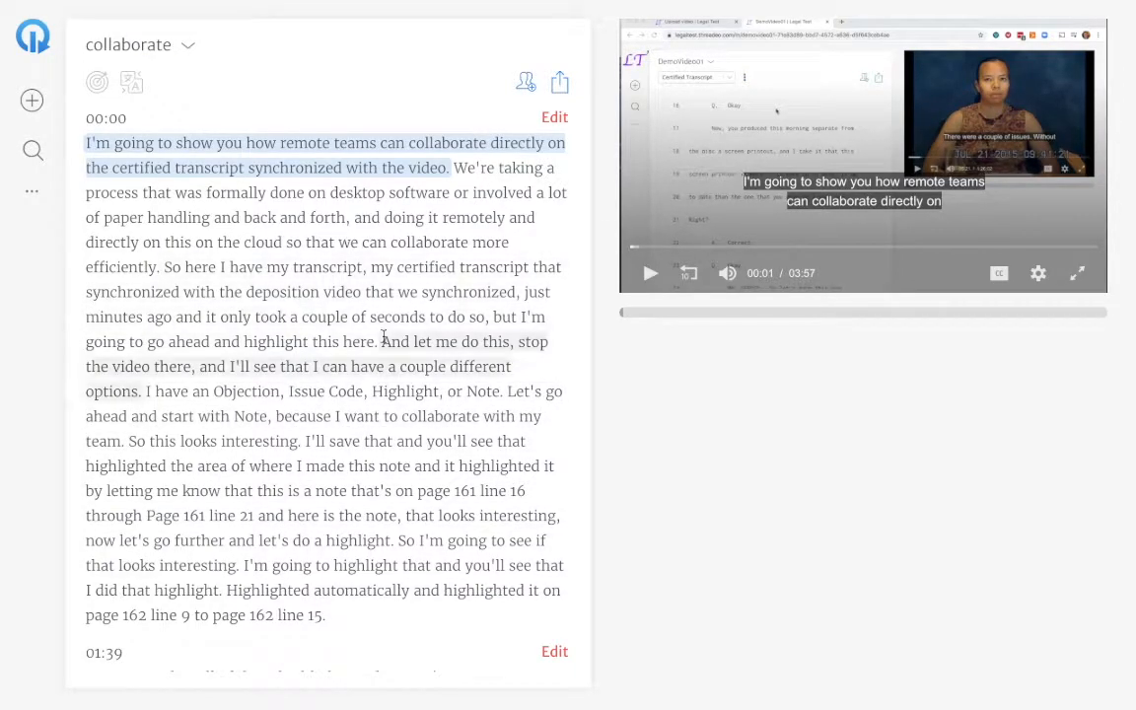
# Play the video from the transcript sentence "I have an Objection, Issue Code, Highlight, or Note." and pause it.
pyautogui.click(312, 390)
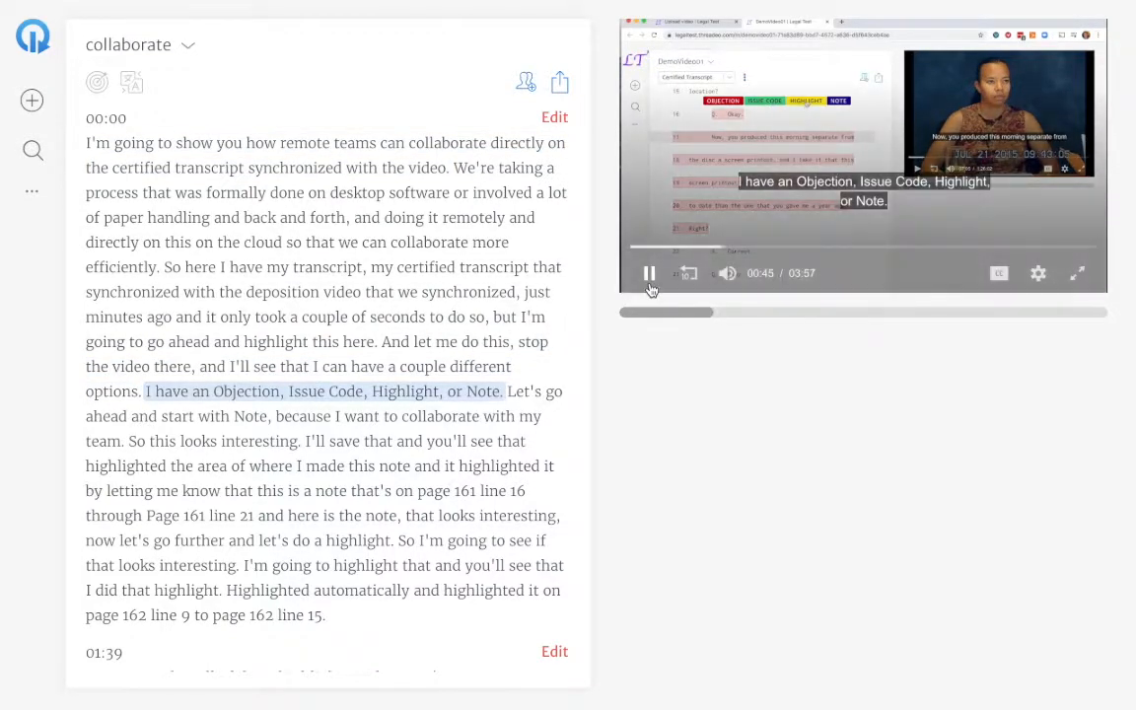
pyautogui.click(649, 283)
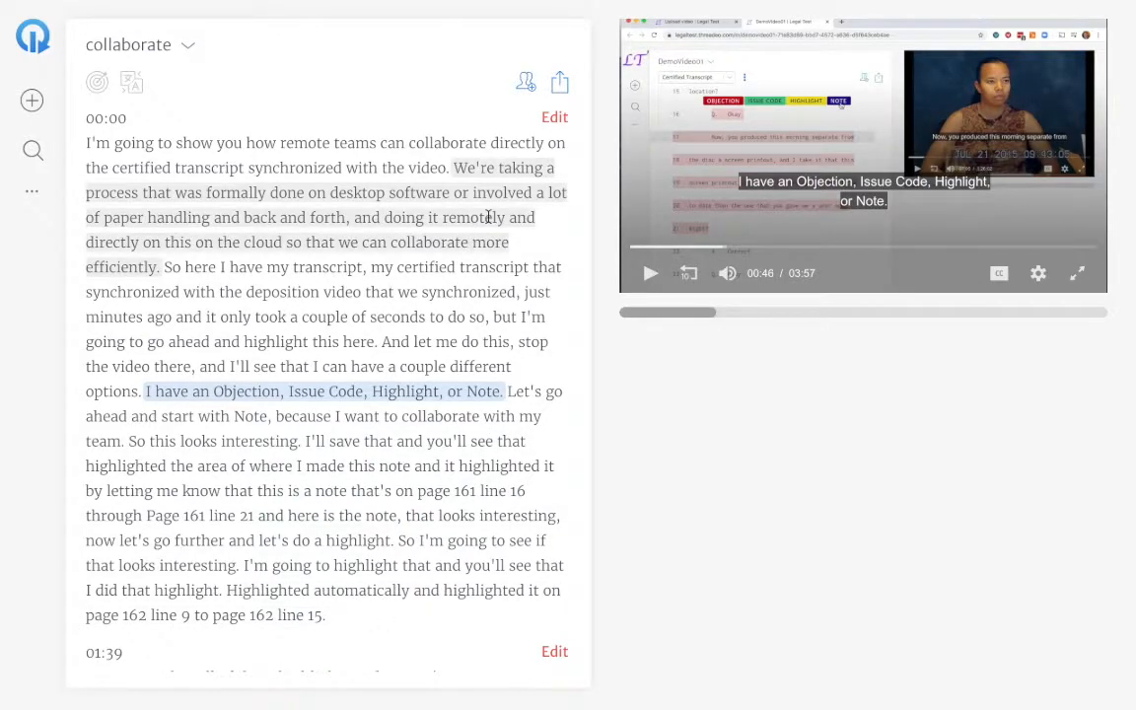
# Open the English transcript section at 00:00 for editing, select the word "So" after "efficiently.", and save the section.
pyautogui.click(555, 119)
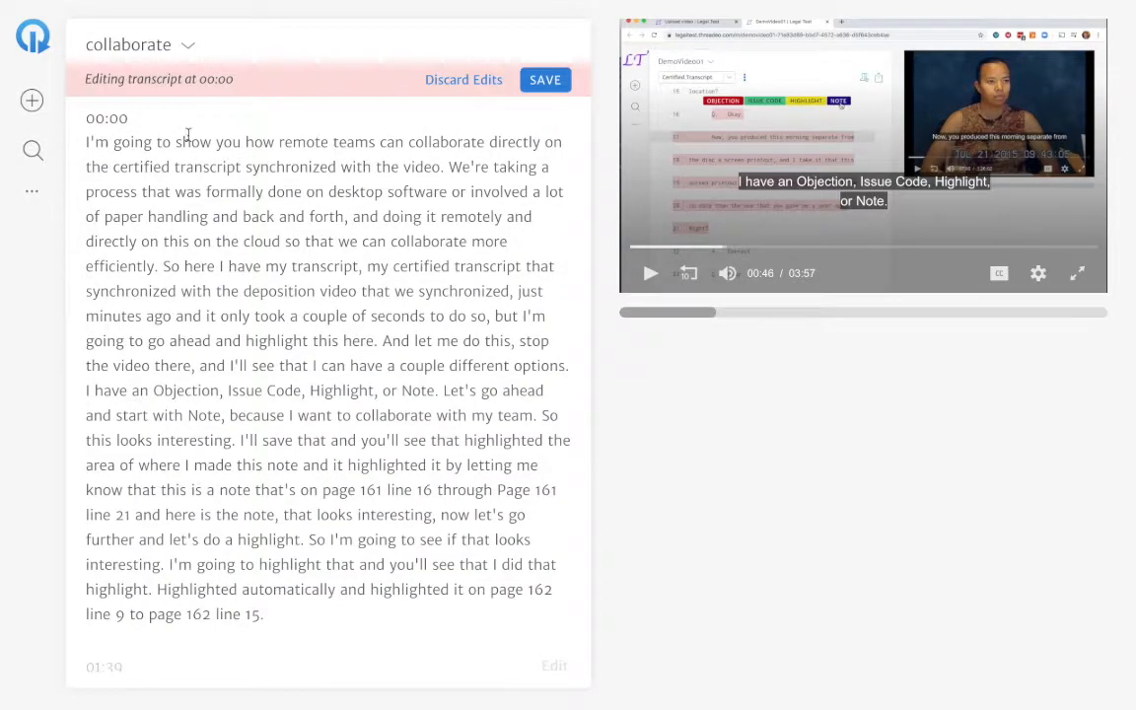
pyautogui.moveTo(181, 266); pyautogui.dragTo(161, 267)
pyautogui.click(545, 80)
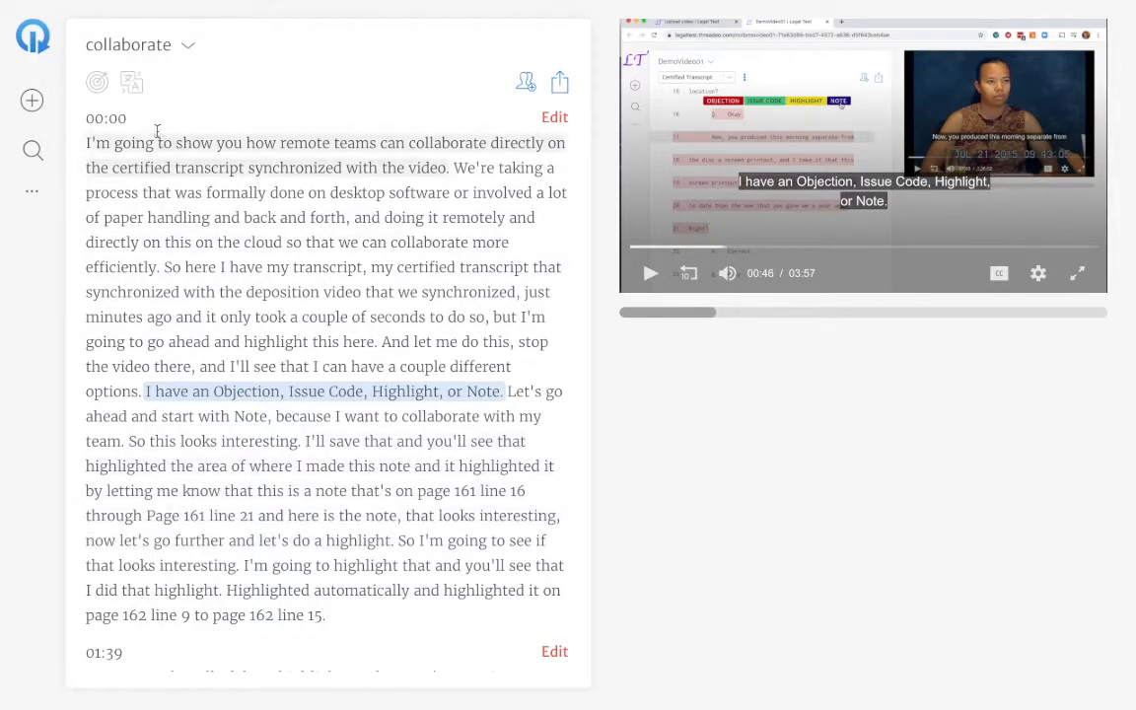
# Start a translation of the transcript and approve the transcript as reviewed.
pyautogui.click(134, 84)
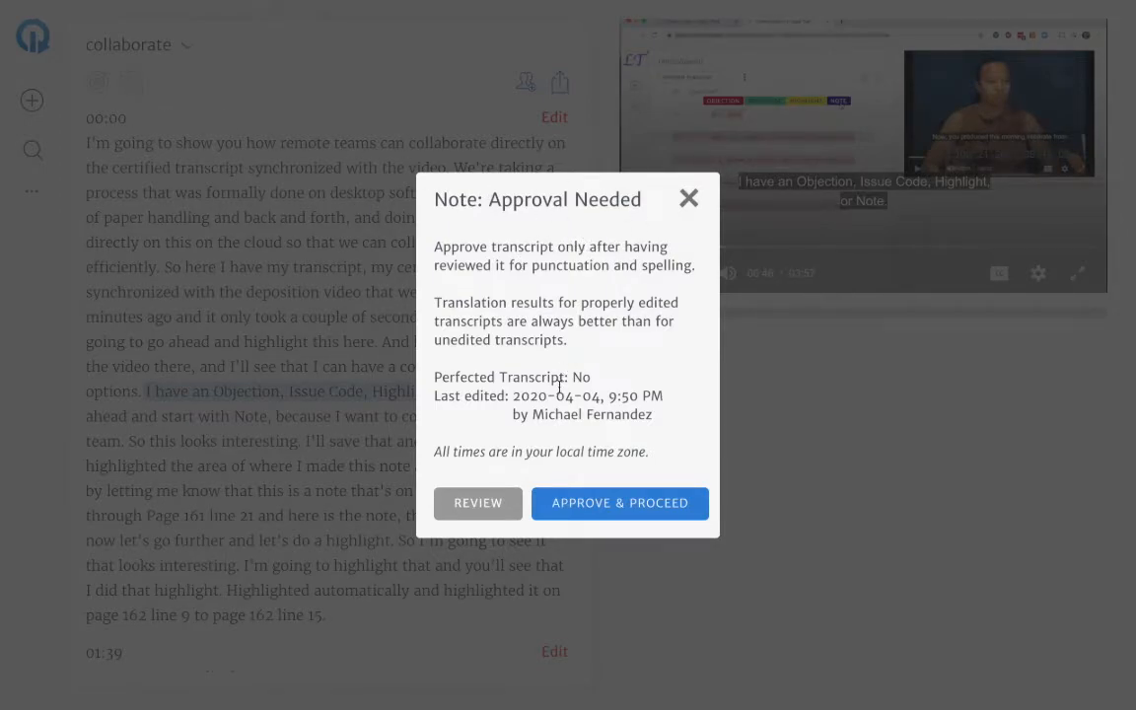
pyautogui.click(628, 505)
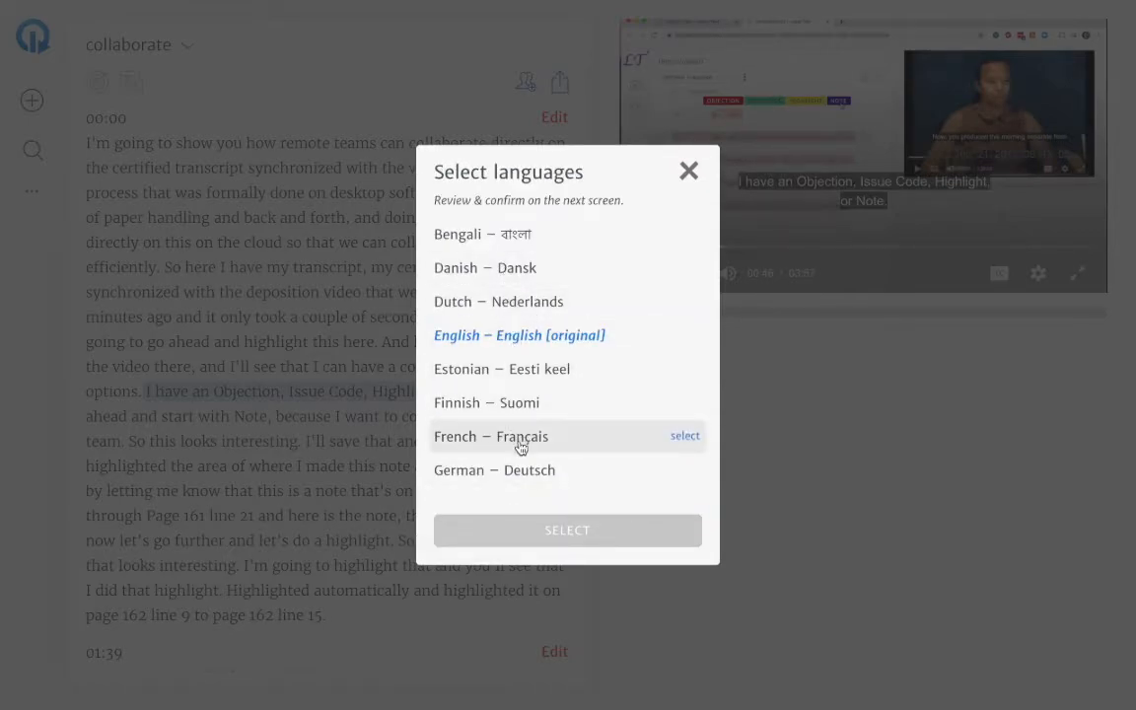
# Choose French, German, Spanish and Russian as target languages and confirm the translation.
pyautogui.scroll(-10, 520, 446)
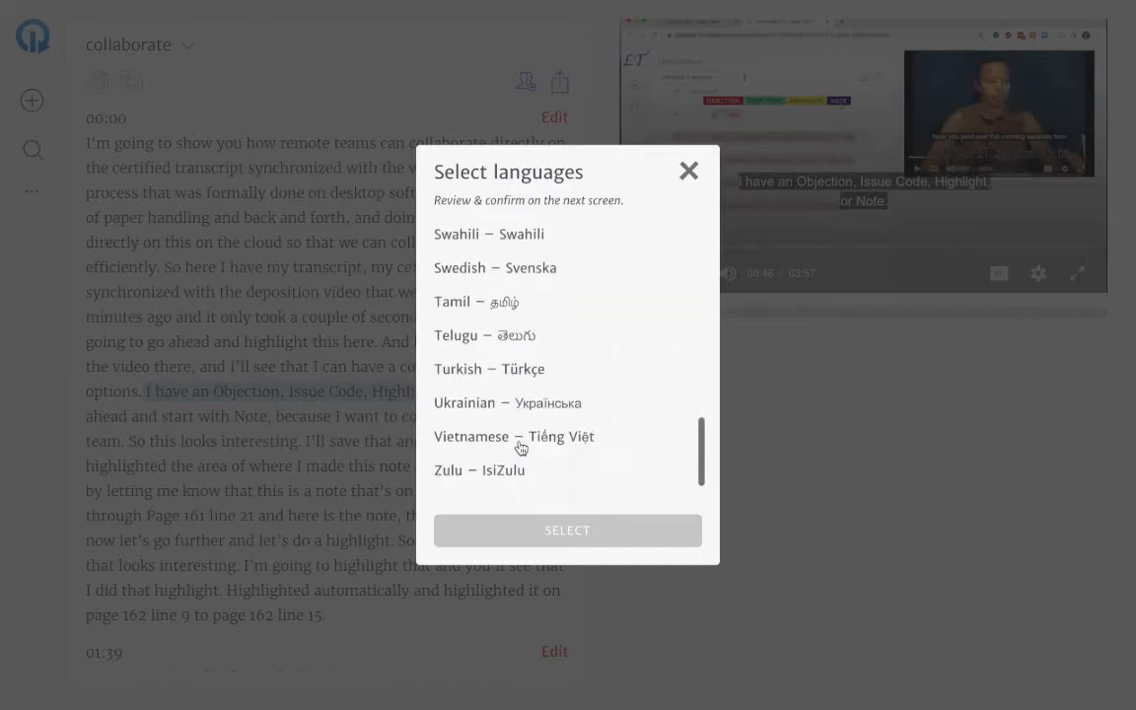
pyautogui.scroll(10, 521, 448)
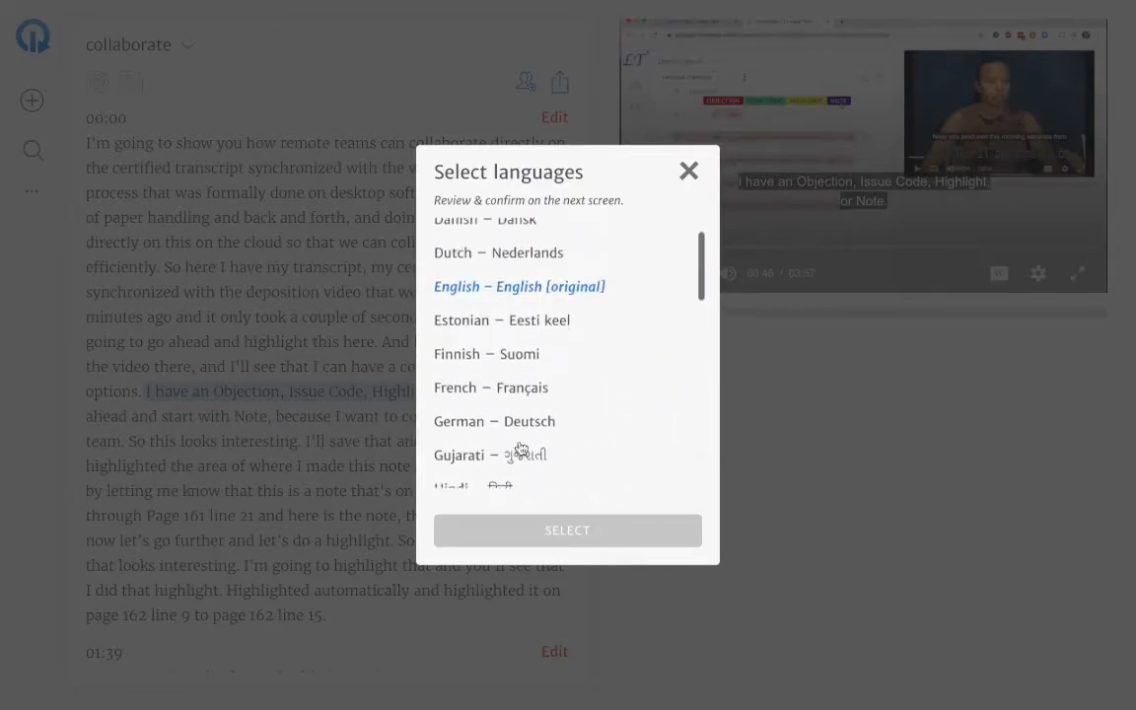
pyautogui.scroll(1, 520, 448)
pyautogui.scroll(-1, 521, 449)
pyautogui.scroll(-2, 521, 449)
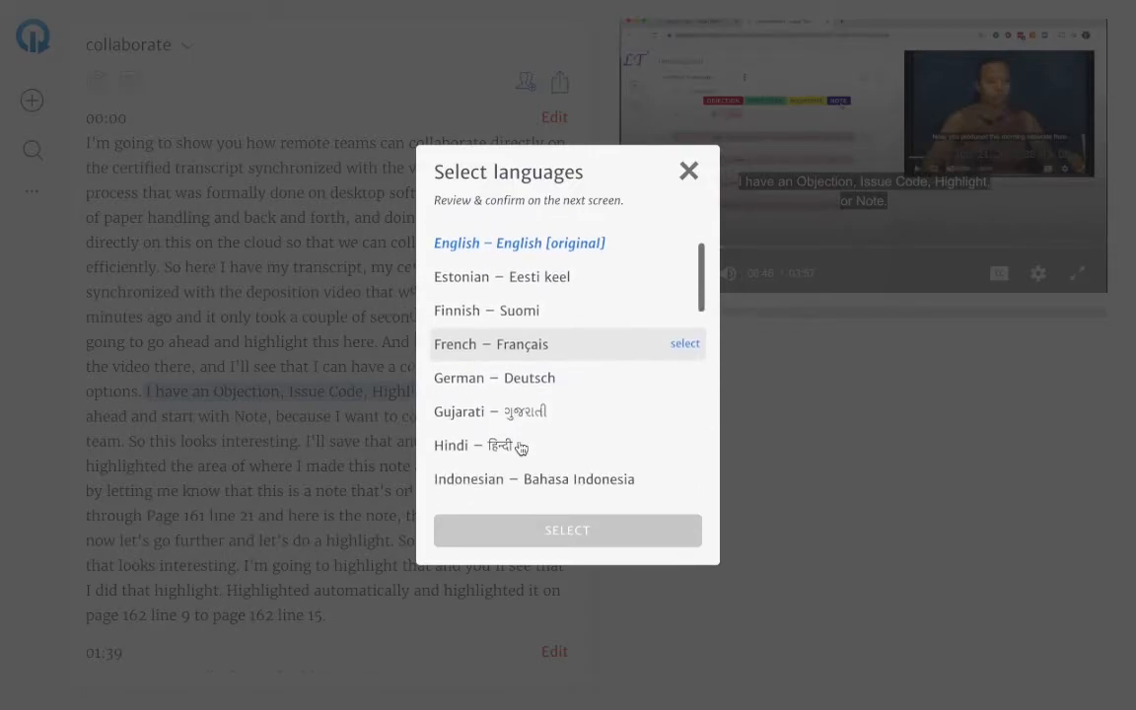
pyautogui.click(534, 338)
pyautogui.scroll(-1, 527, 392)
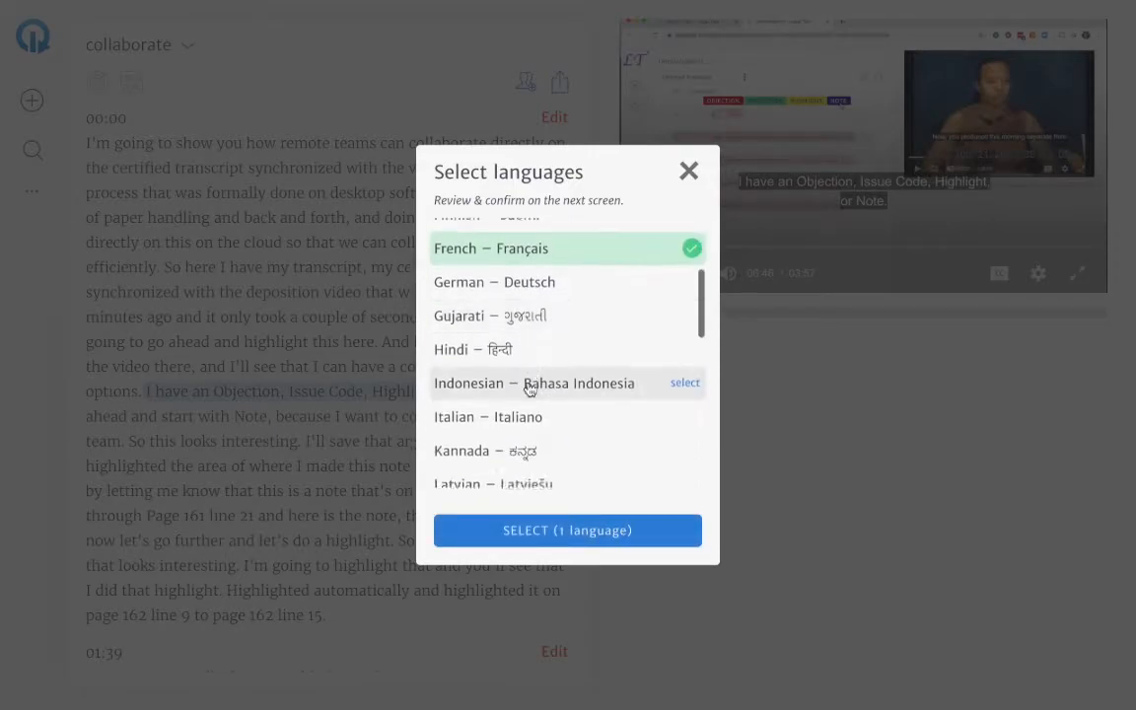
pyautogui.click(540, 275)
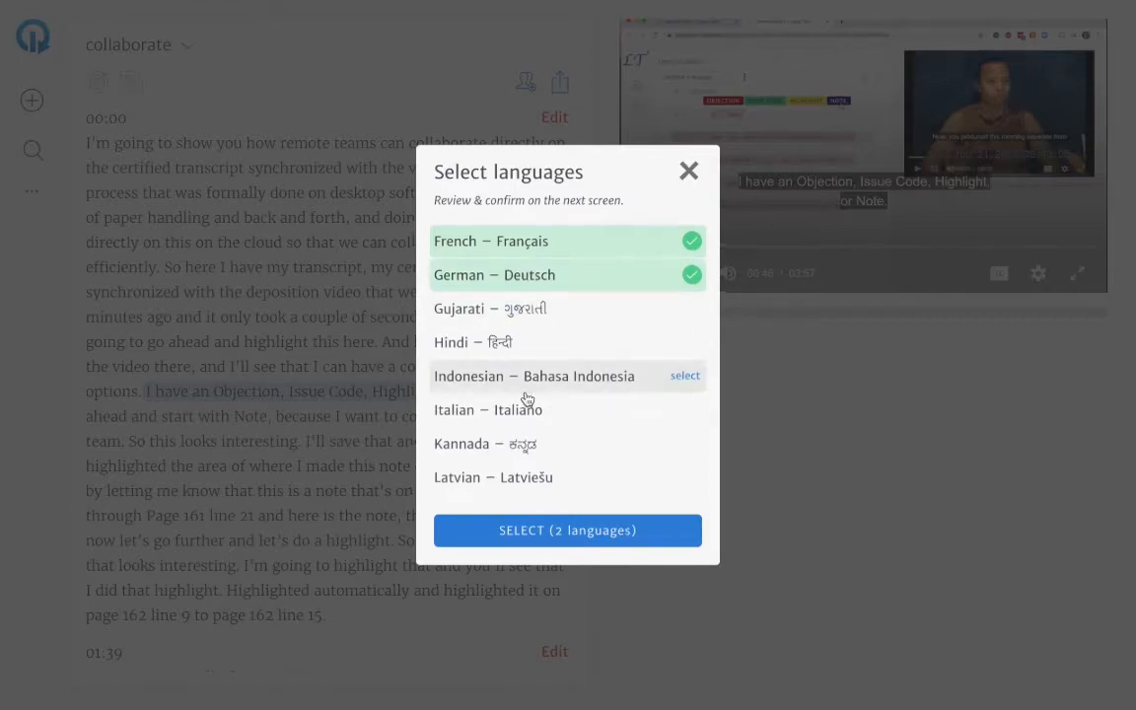
pyautogui.scroll(-5, 528, 398)
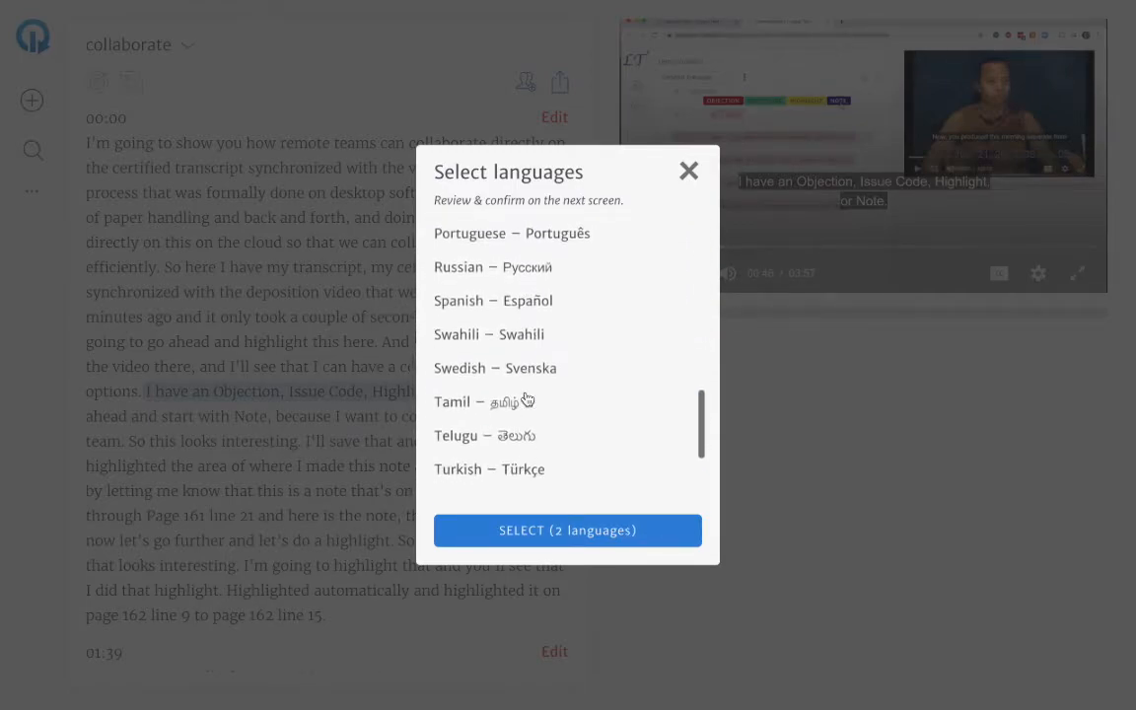
pyautogui.click(534, 273)
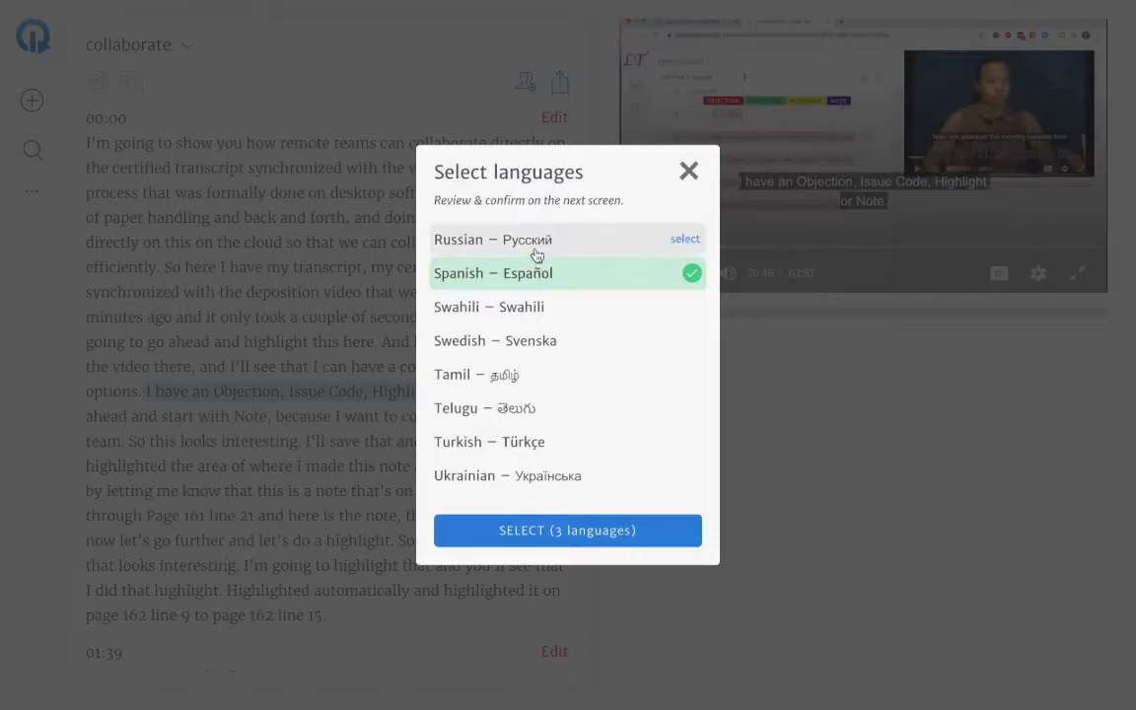
pyautogui.click(530, 244)
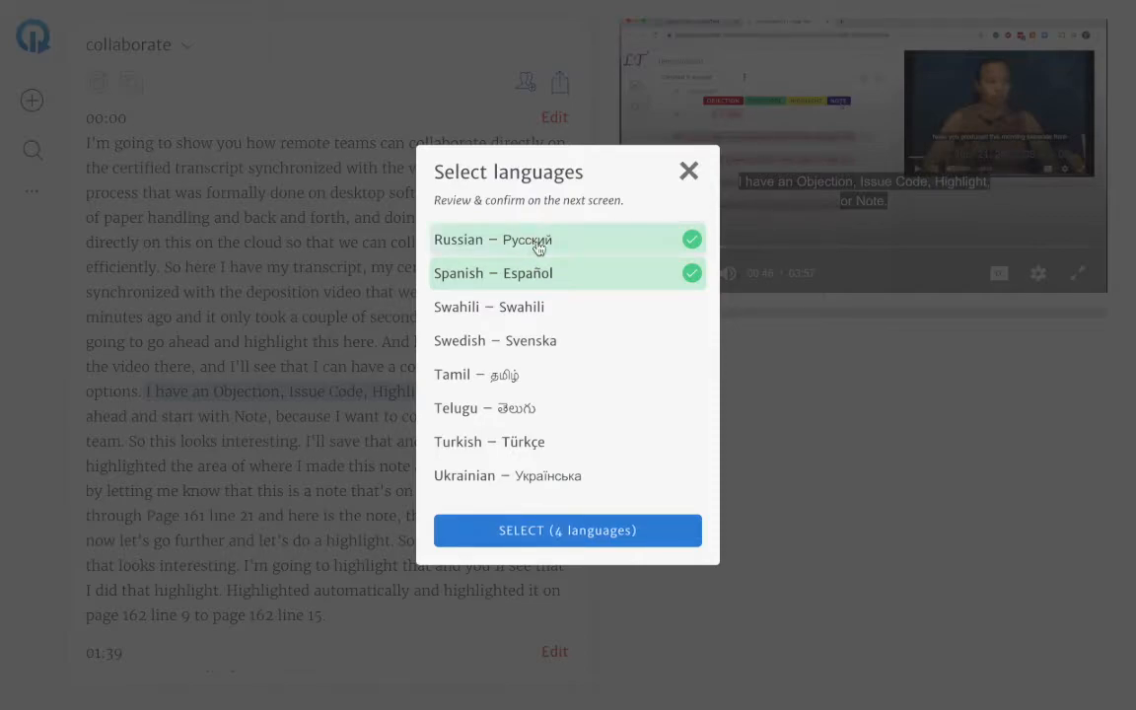
pyautogui.click(554, 533)
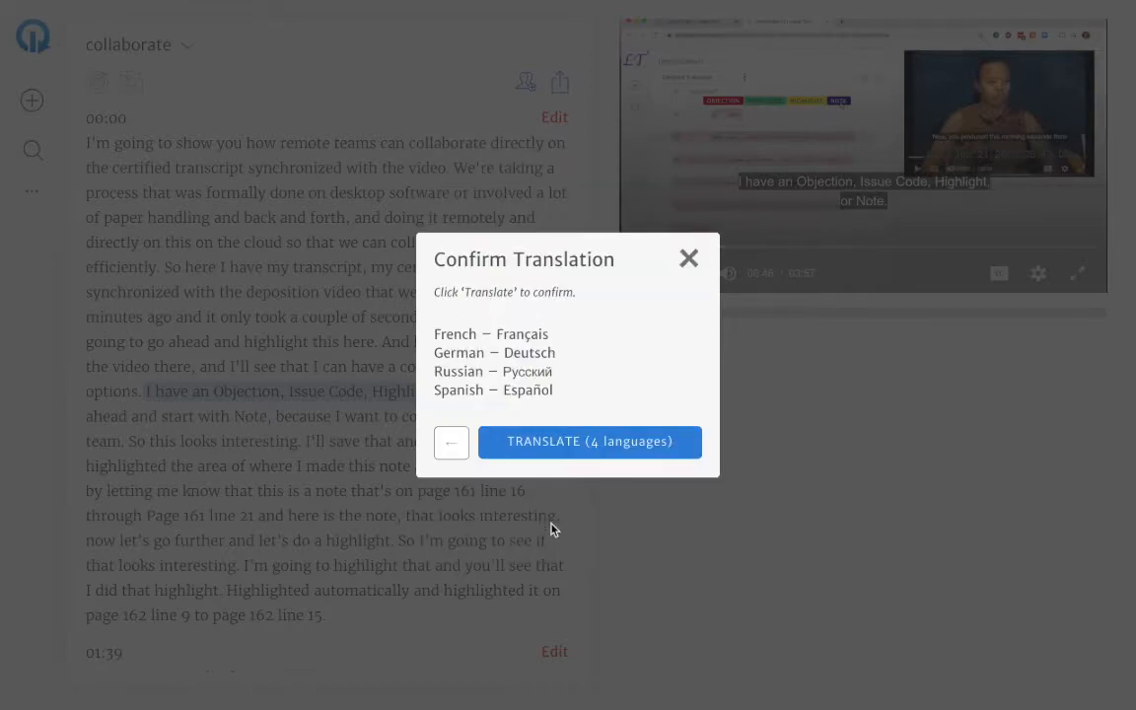
pyautogui.click(572, 448)
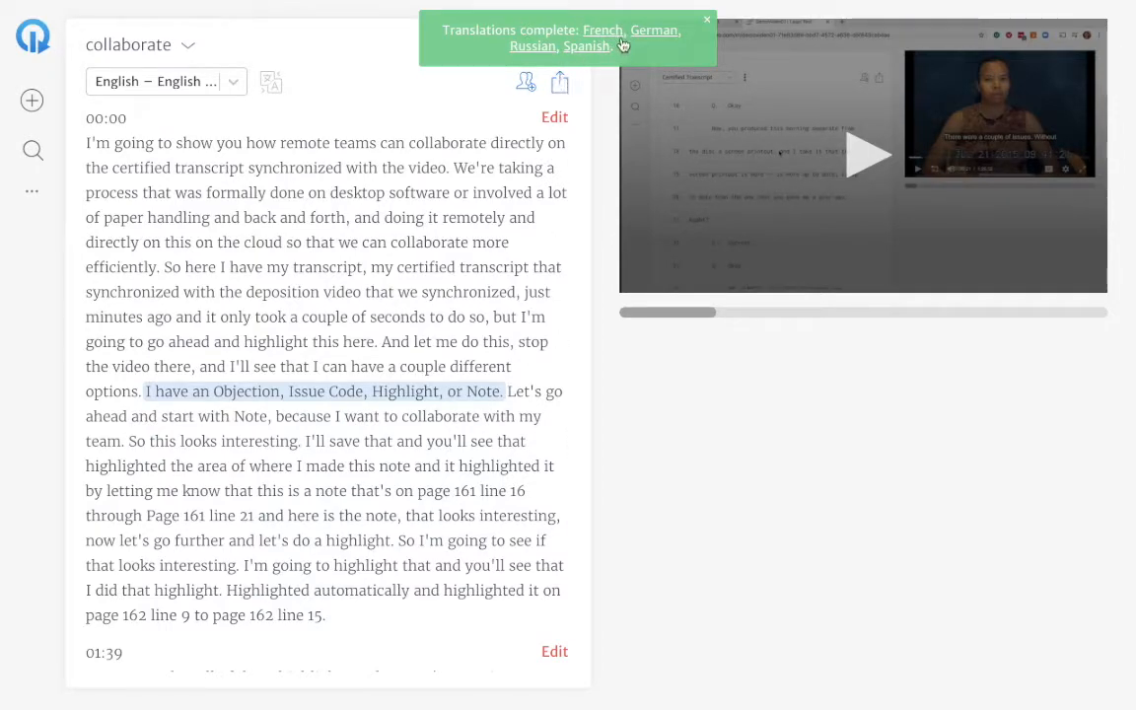
# Display the Spanish transcript, play the video from the sentence starting "Y déjame hacer esto", and pause it.
pyautogui.click(234, 84)
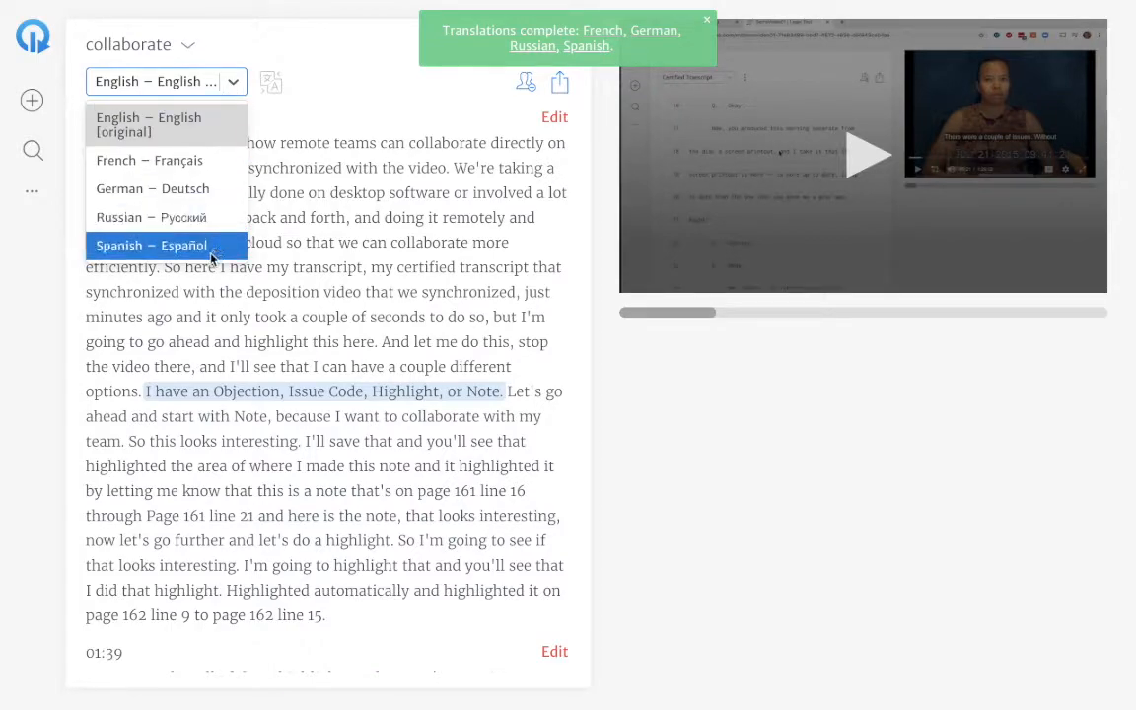
pyautogui.click(158, 245)
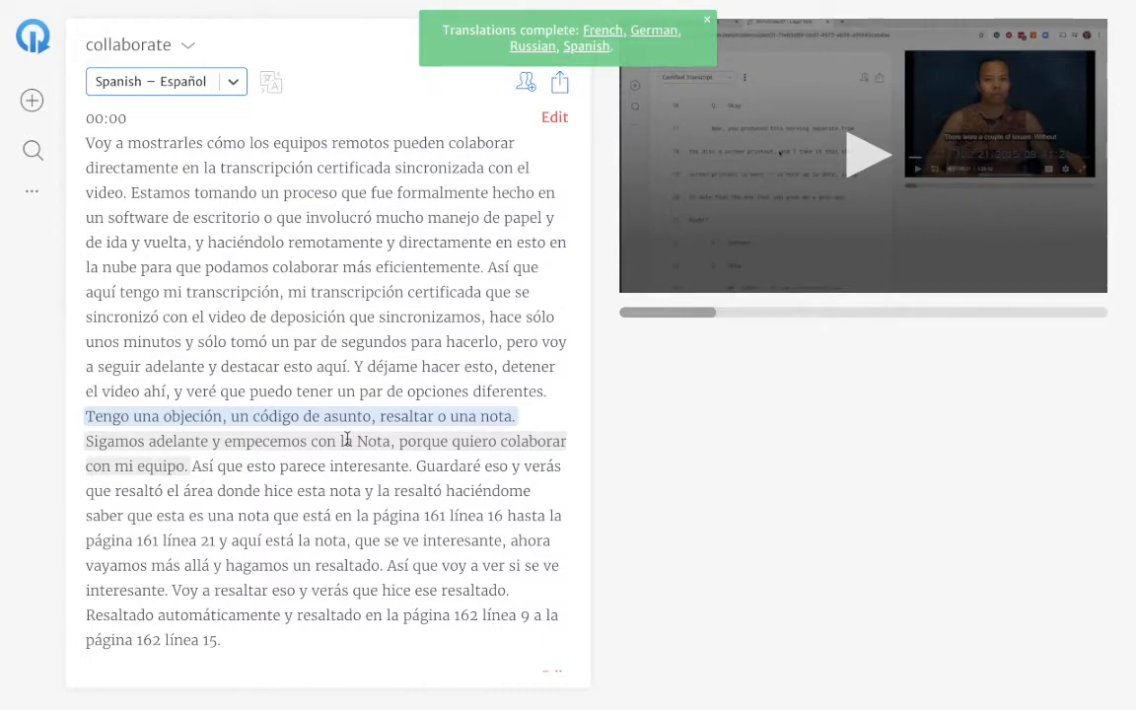
pyautogui.click(335, 392)
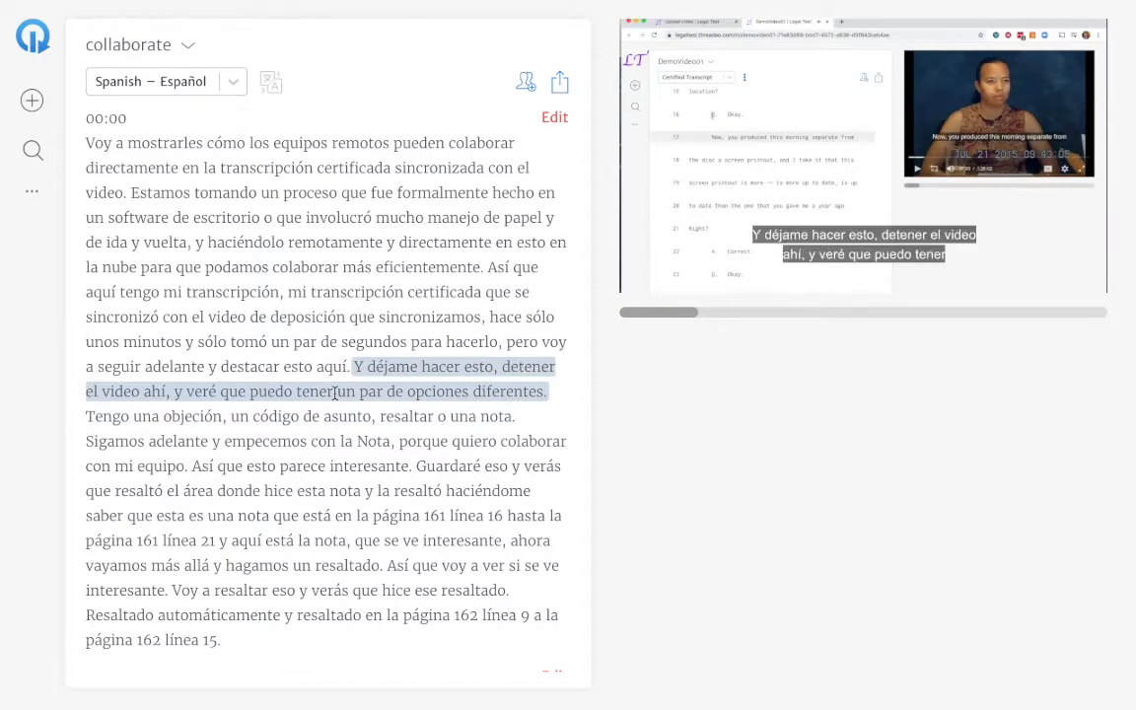
pyautogui.moveTo(684, 272)
pyautogui.click(650, 275)
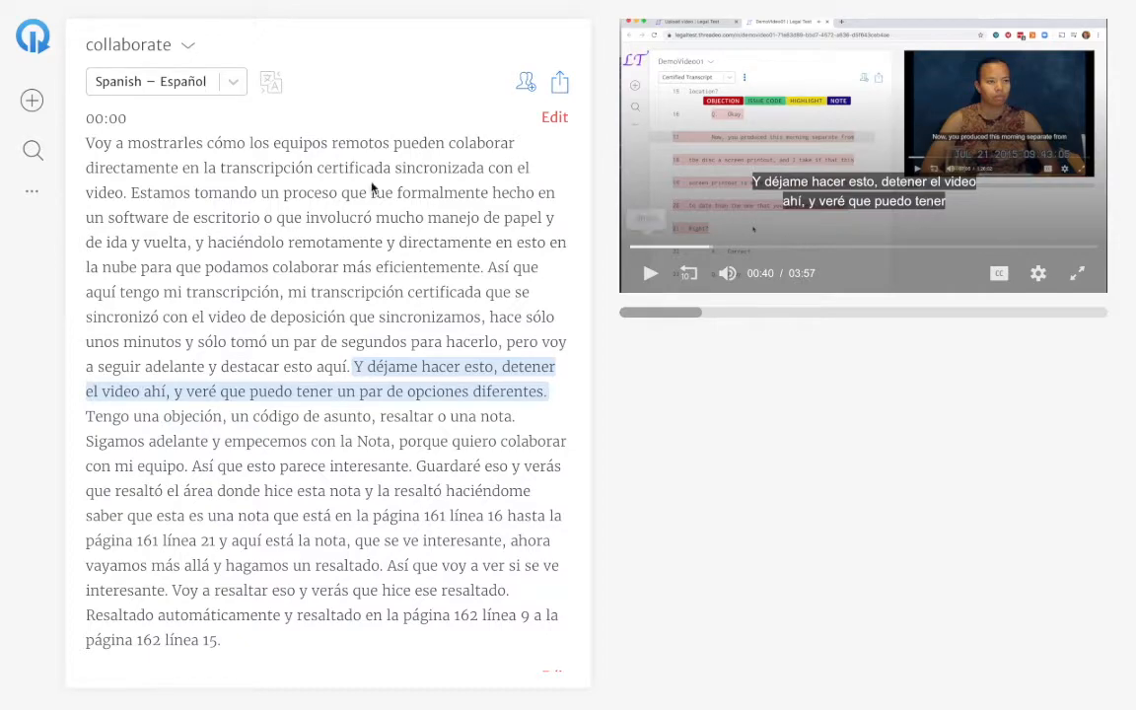
# Display the French transcript, play the video from the sentence "Cela semble donc intéressant.", and pause it.
pyautogui.click(232, 84)
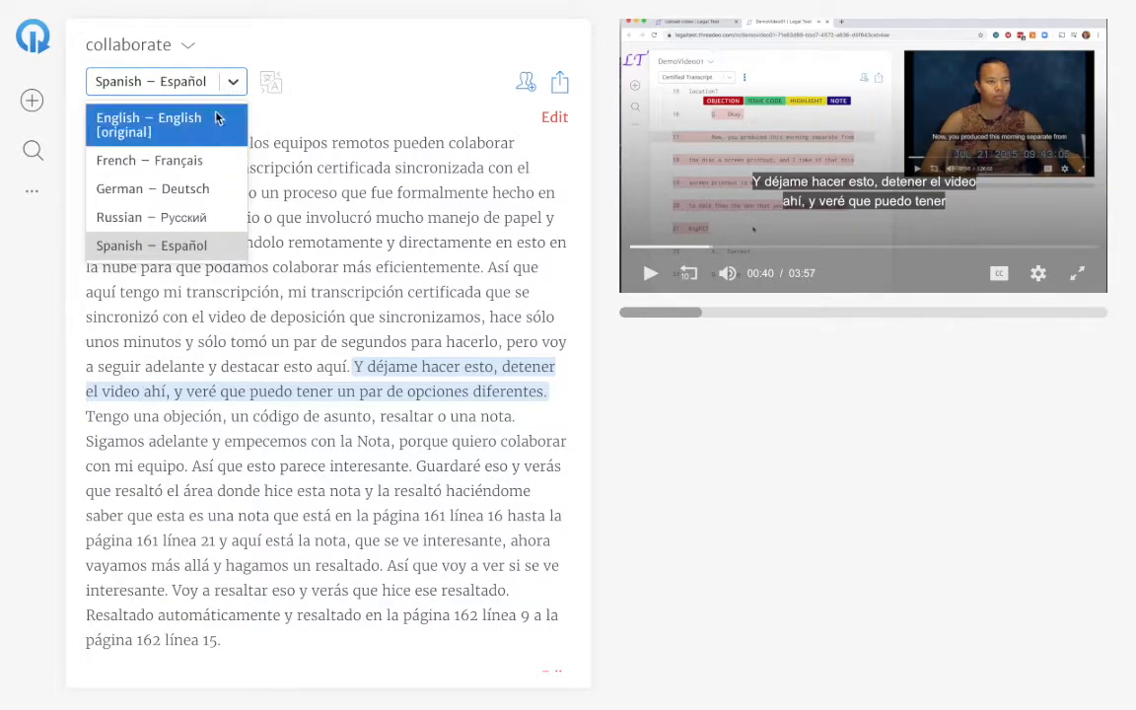
pyautogui.click(193, 161)
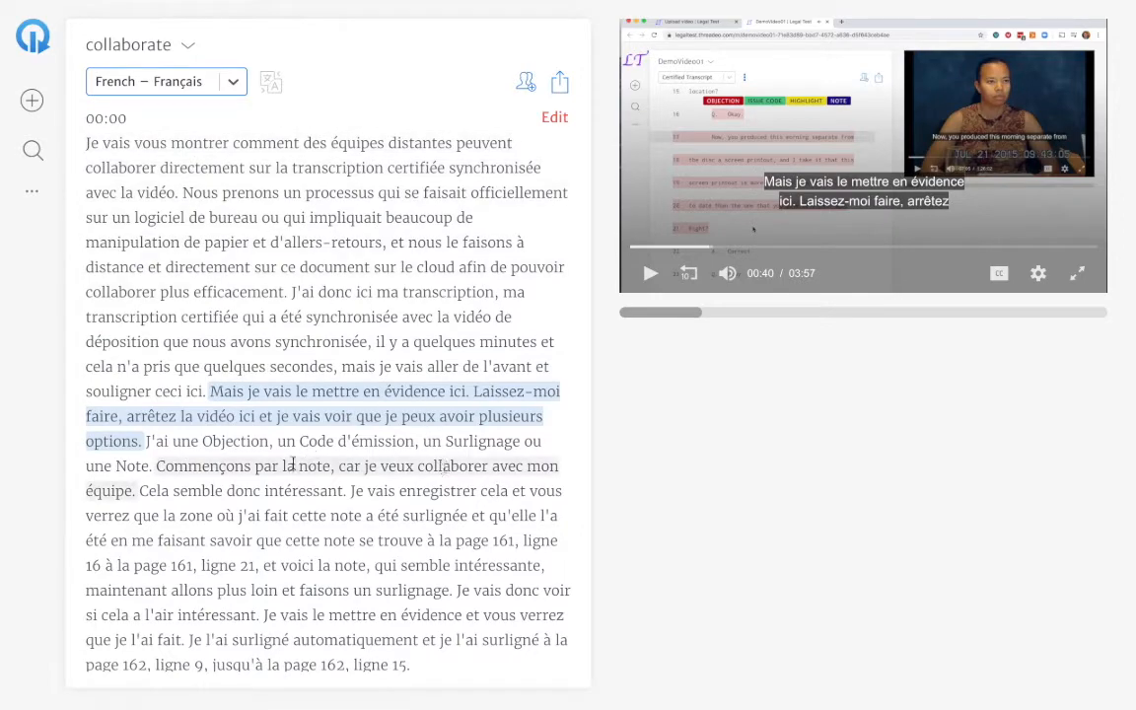
pyautogui.click(288, 493)
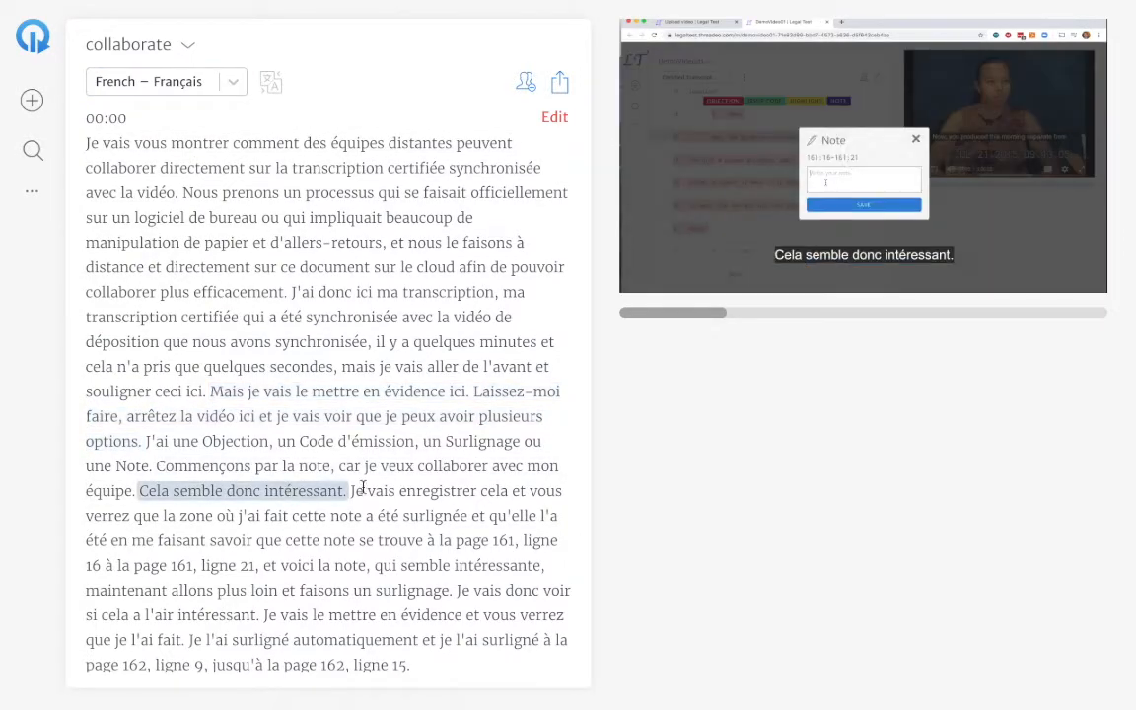
pyautogui.moveTo(786, 257)
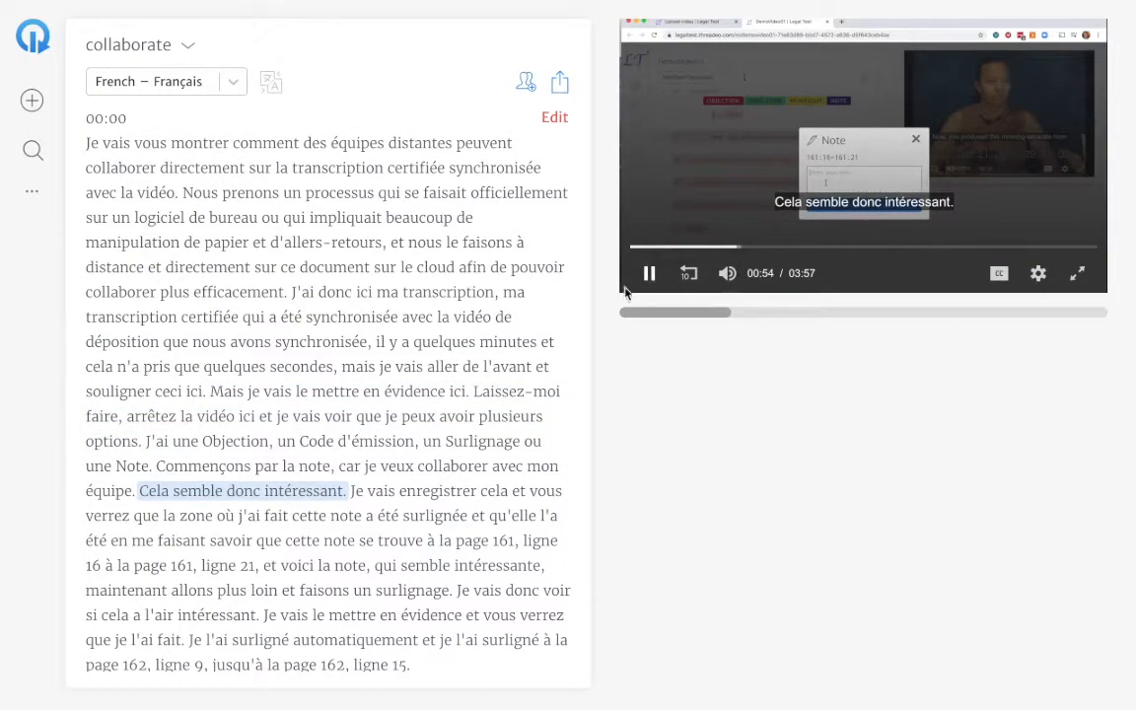
pyautogui.click(648, 277)
# Return to the Spanish transcript, open its 00:00 section for editing, and discard the edits.
pyautogui.click(231, 83)
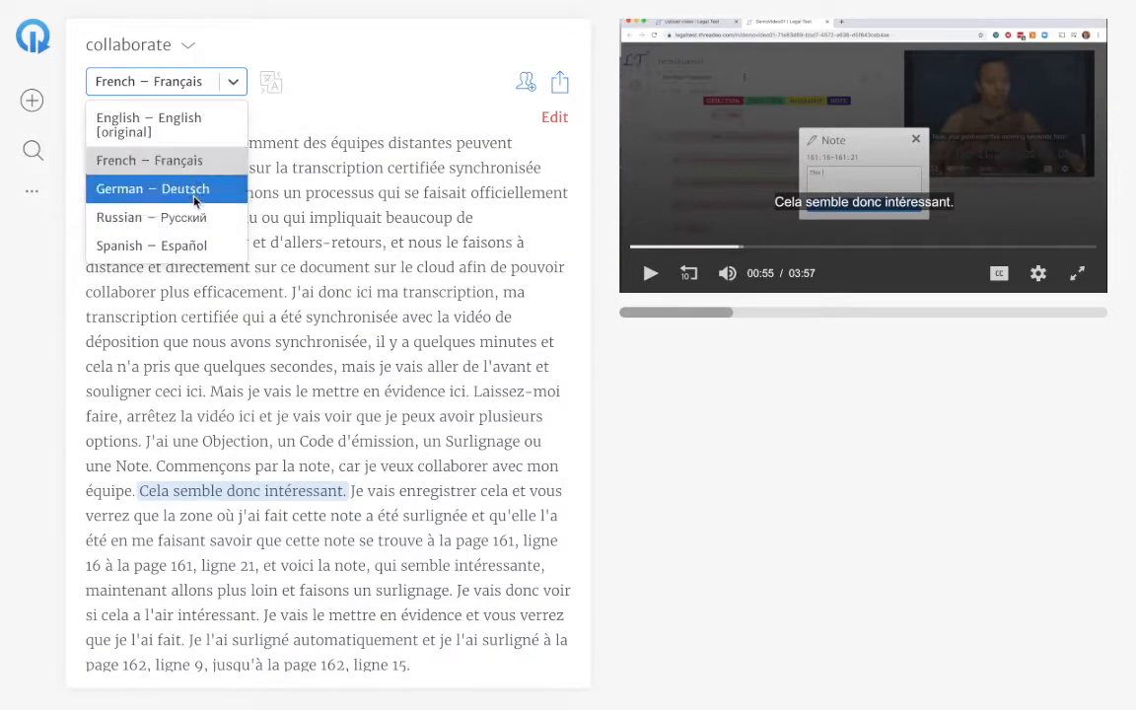
pyautogui.click(150, 246)
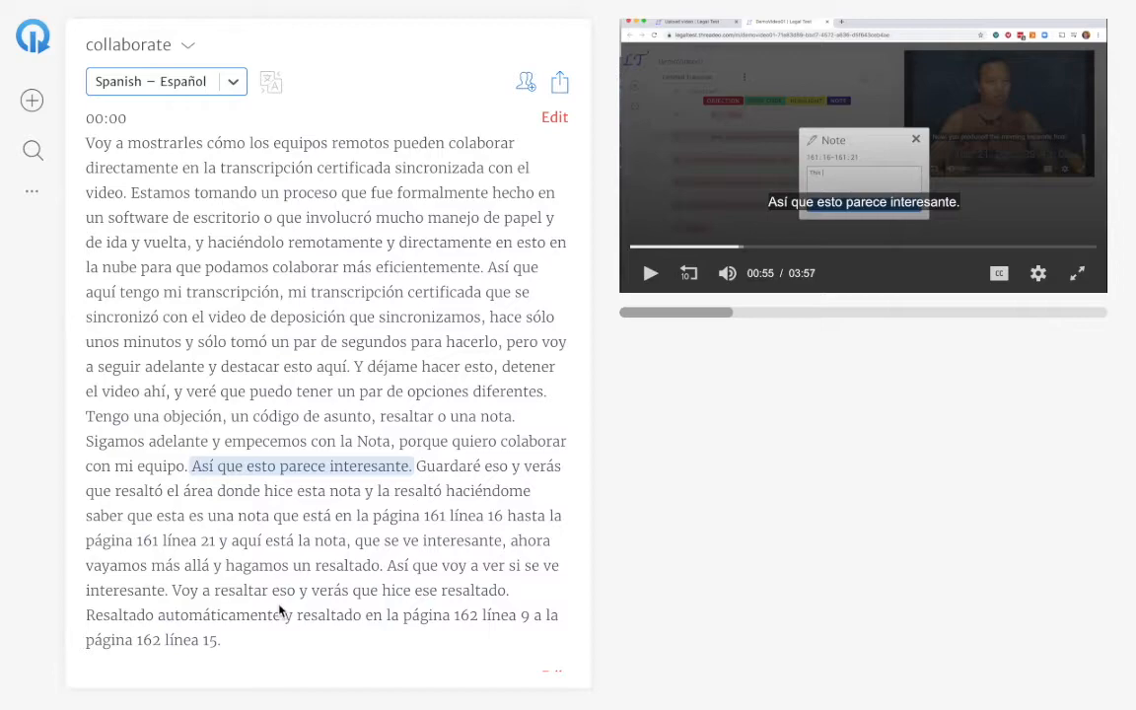
pyautogui.click(555, 117)
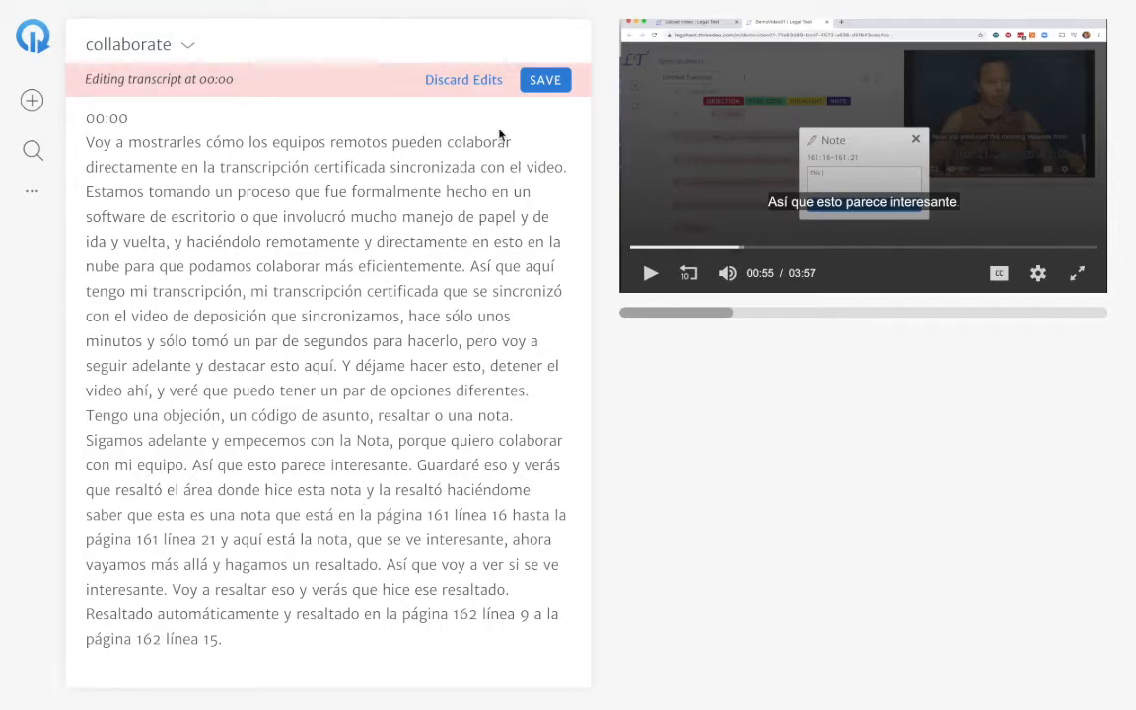
pyautogui.click(431, 82)
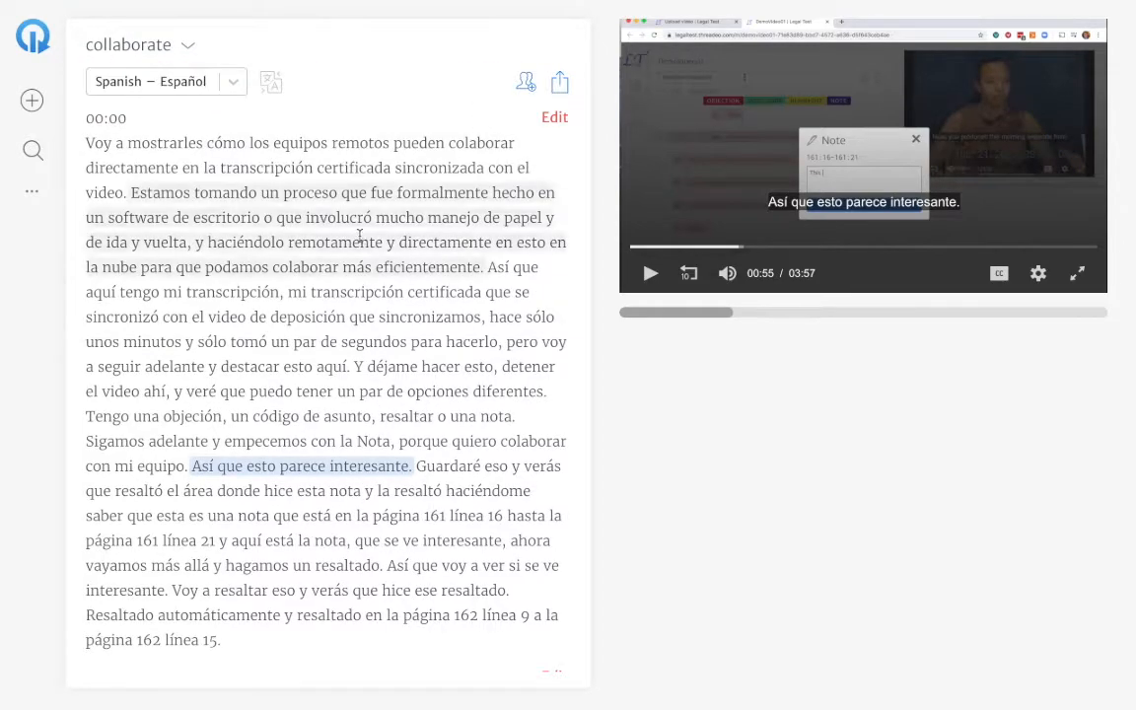
# Display the German transcript, switch to the Russian one, and return to German to compare the translations and captions.
pyautogui.click(231, 84)
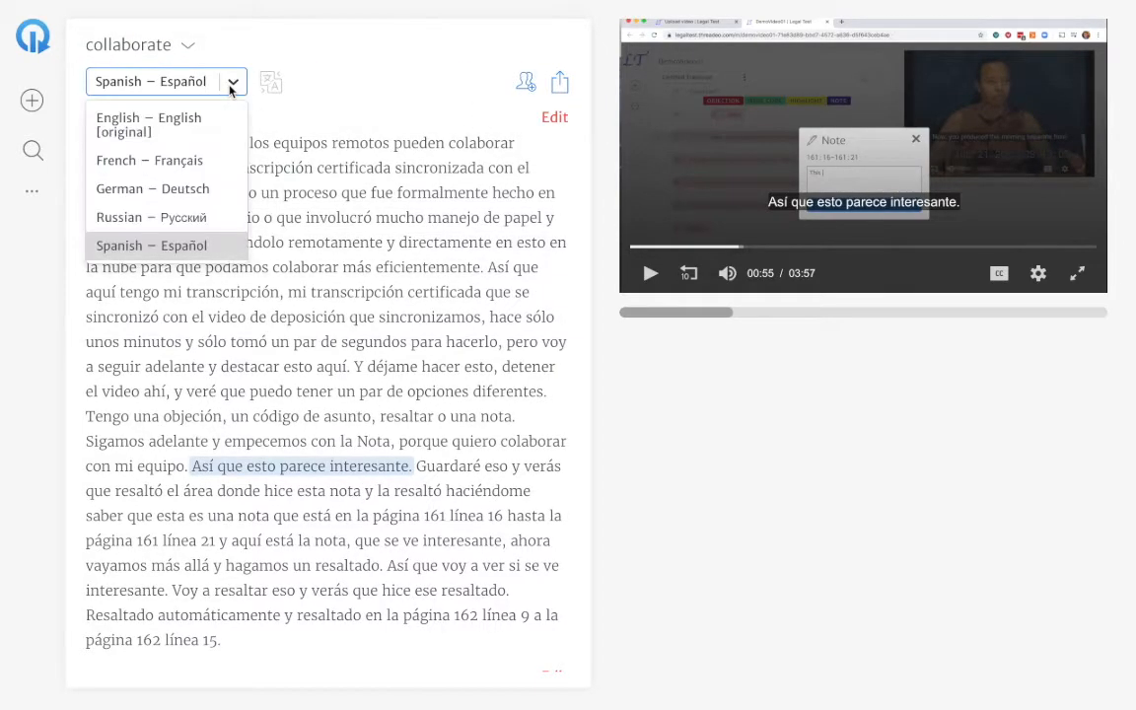
pyautogui.click(189, 189)
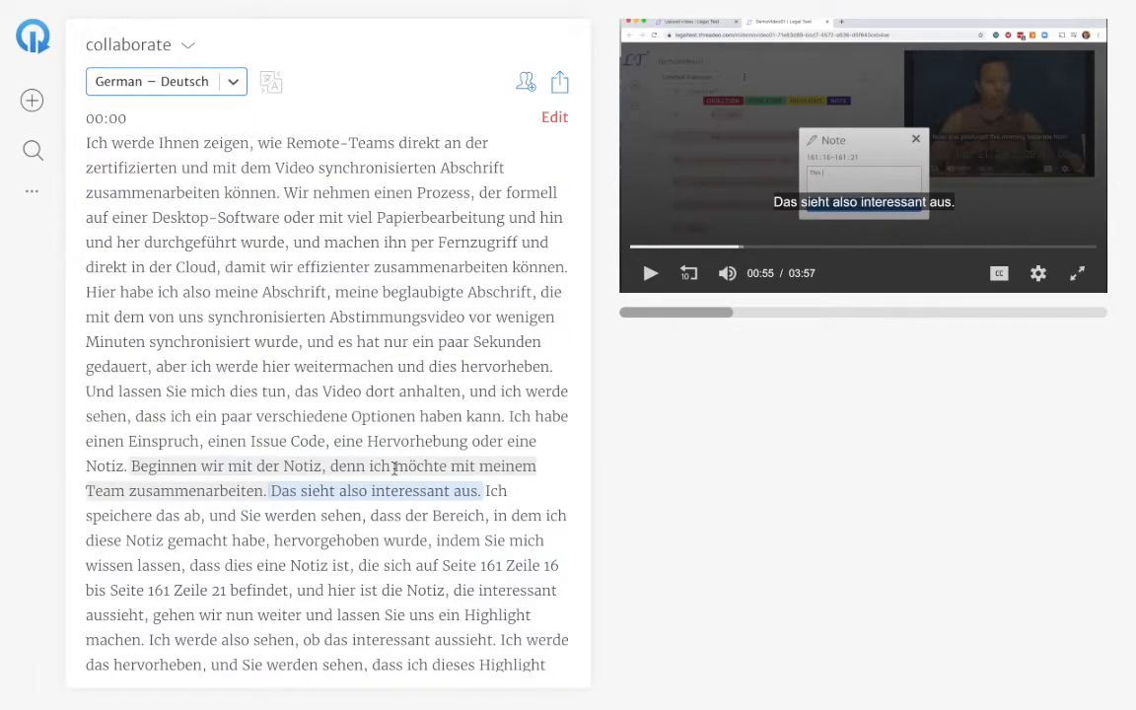
pyautogui.click(233, 83)
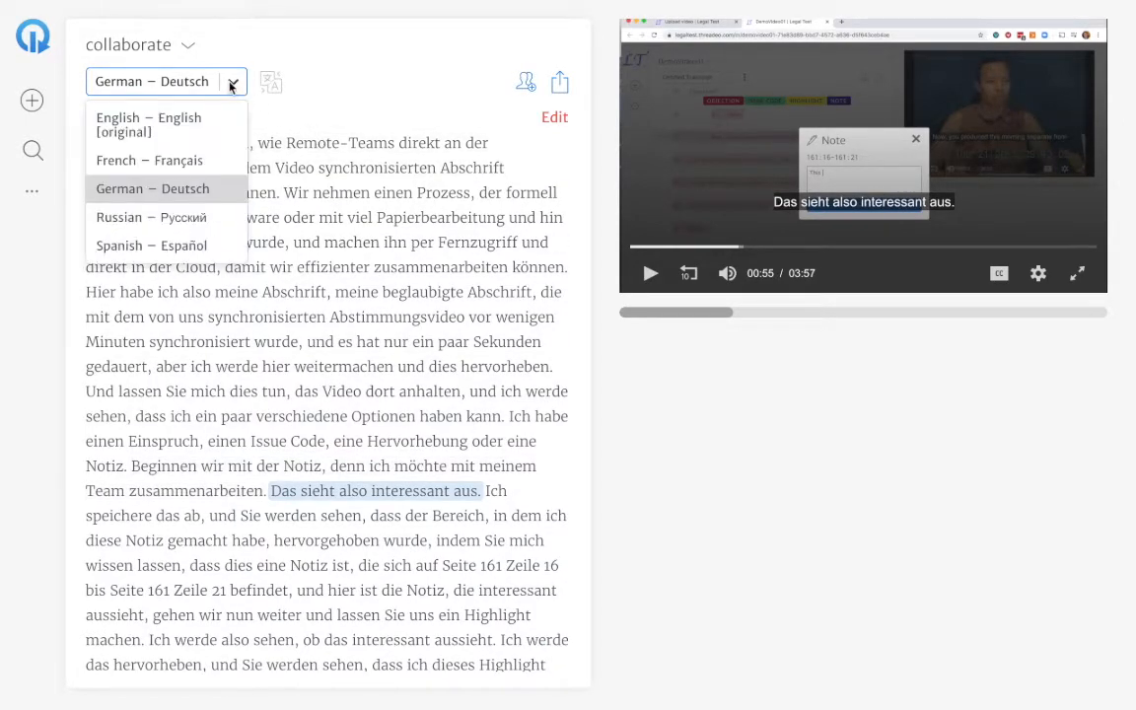
pyautogui.click(189, 217)
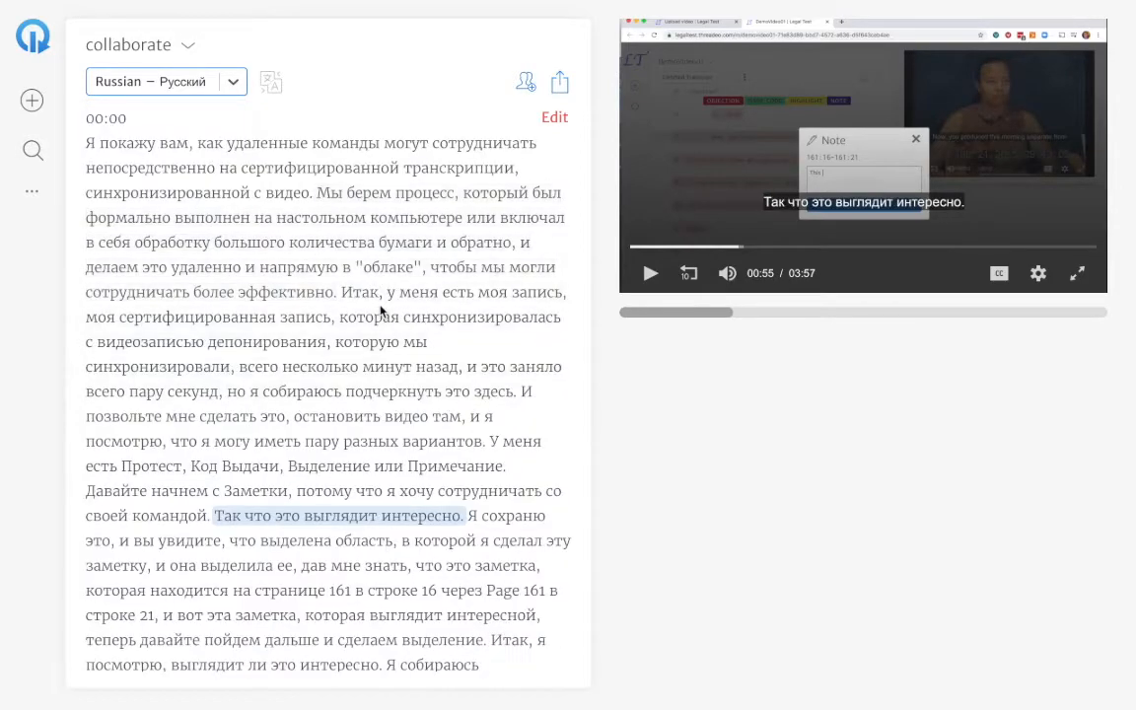
pyautogui.click(213, 82)
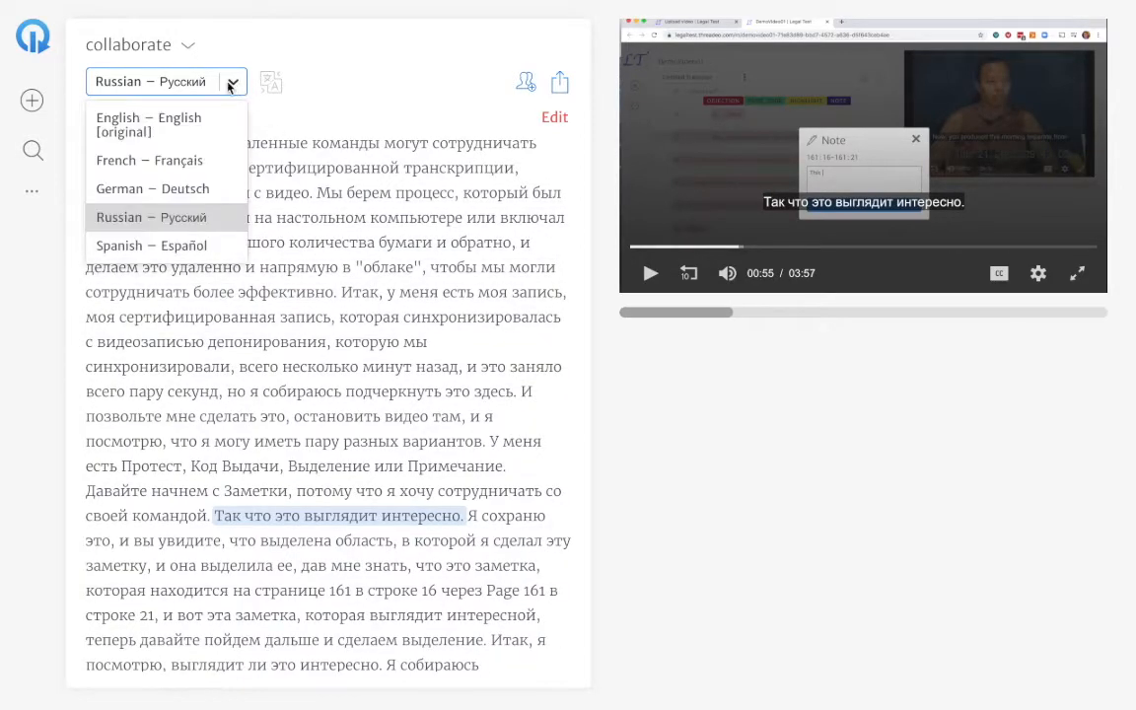
pyautogui.click(210, 189)
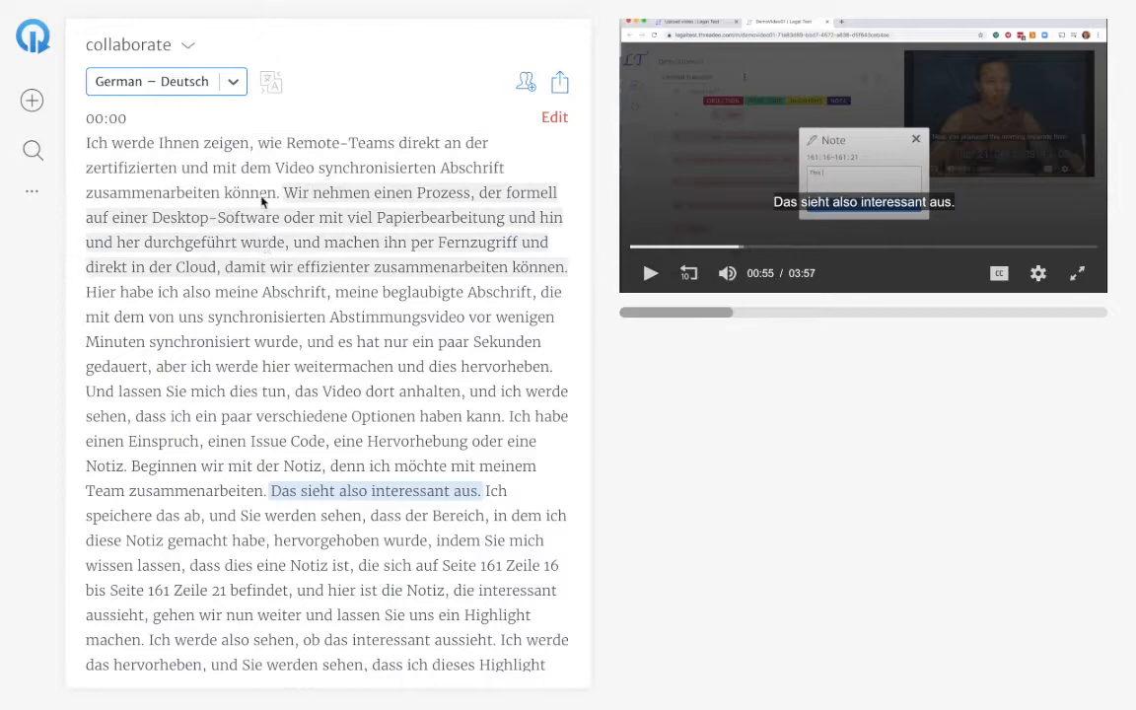
# Display the French transcript, start an invitation to collaborate, and find and select the colleague by name.
pyautogui.click(234, 87)
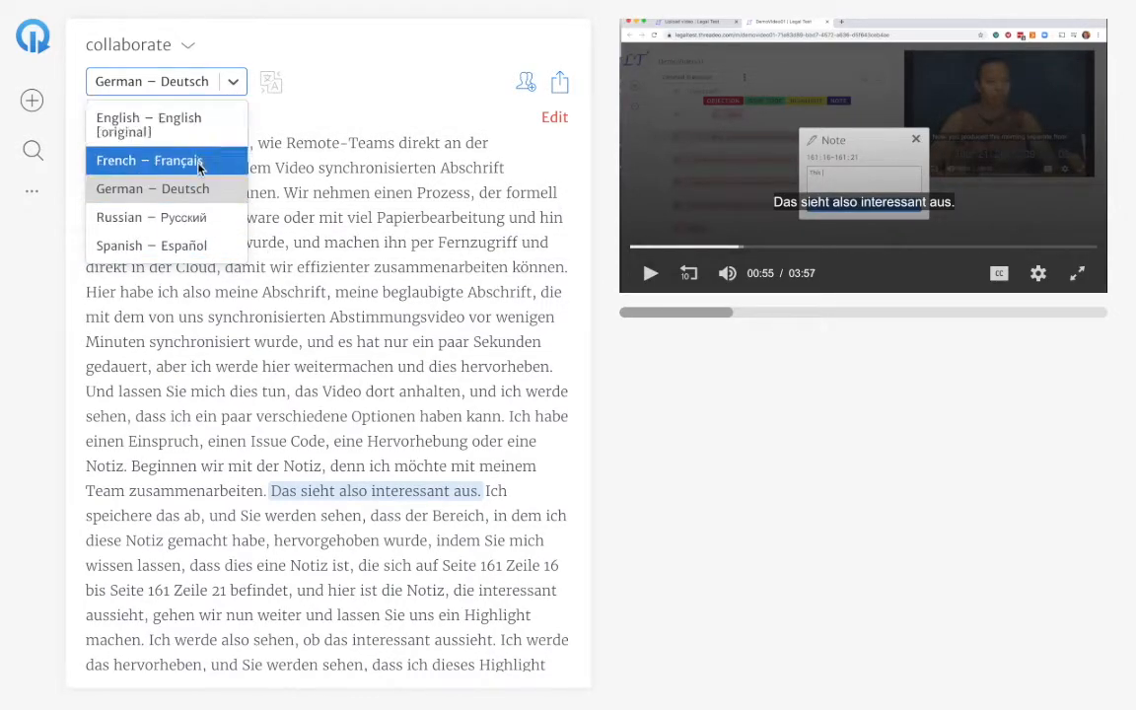
pyautogui.click(185, 160)
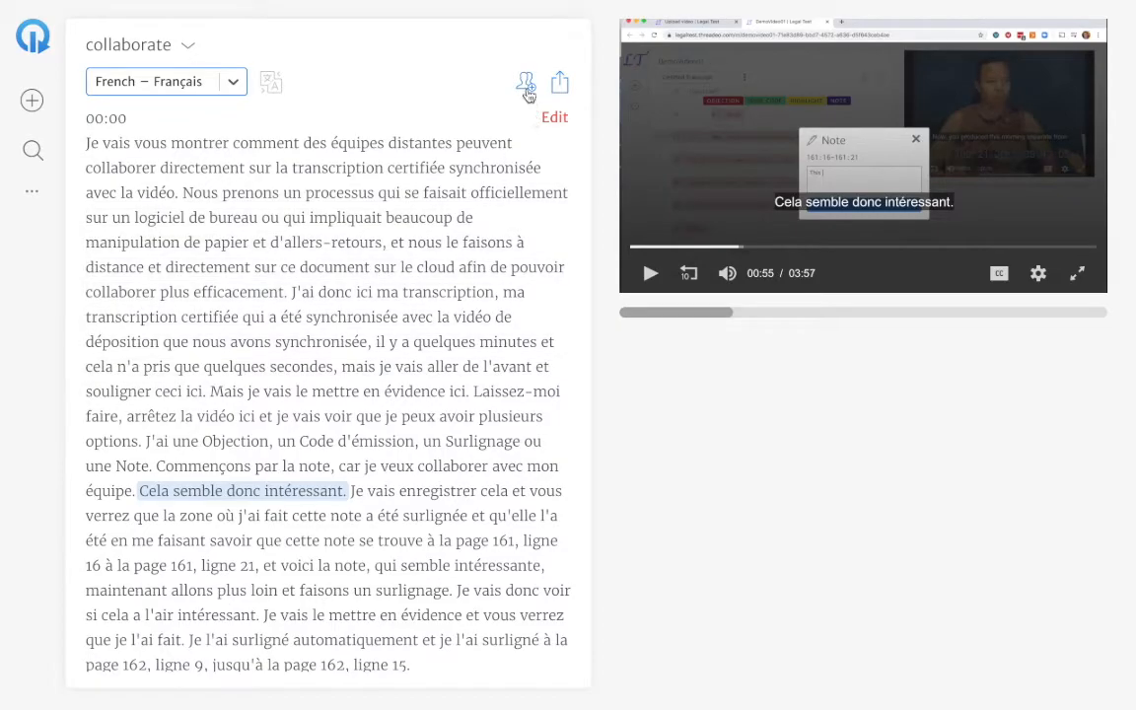
pyautogui.click(526, 86)
pyautogui.click(467, 357)
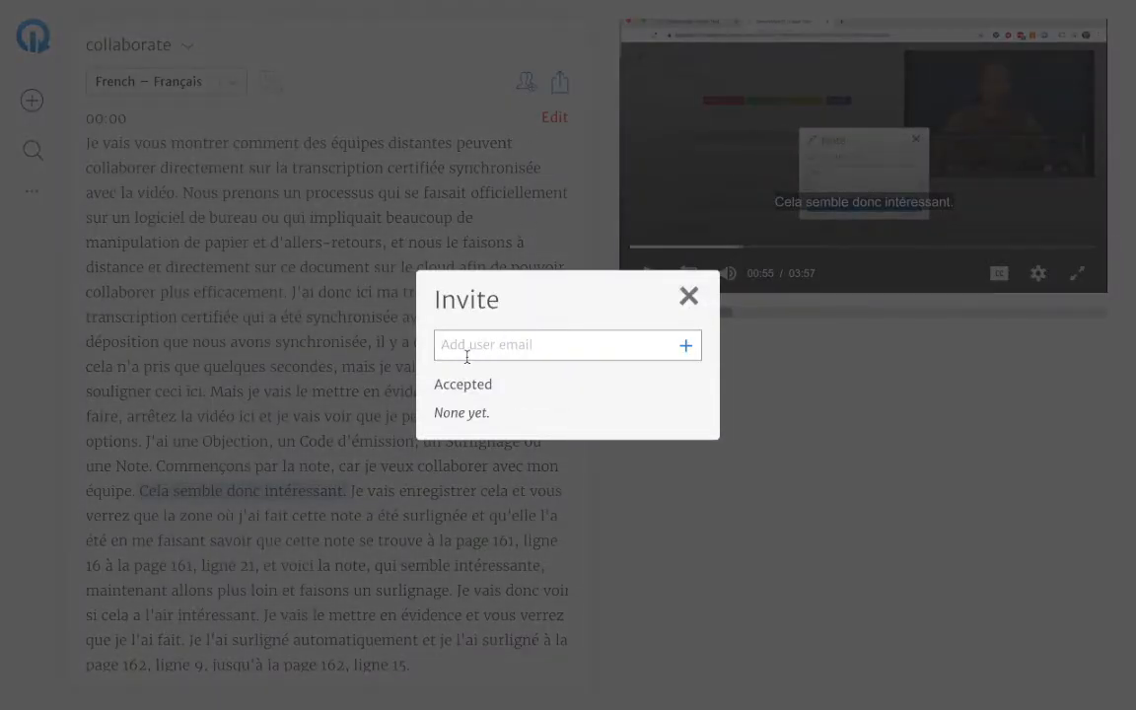
pyautogui.write('anik')
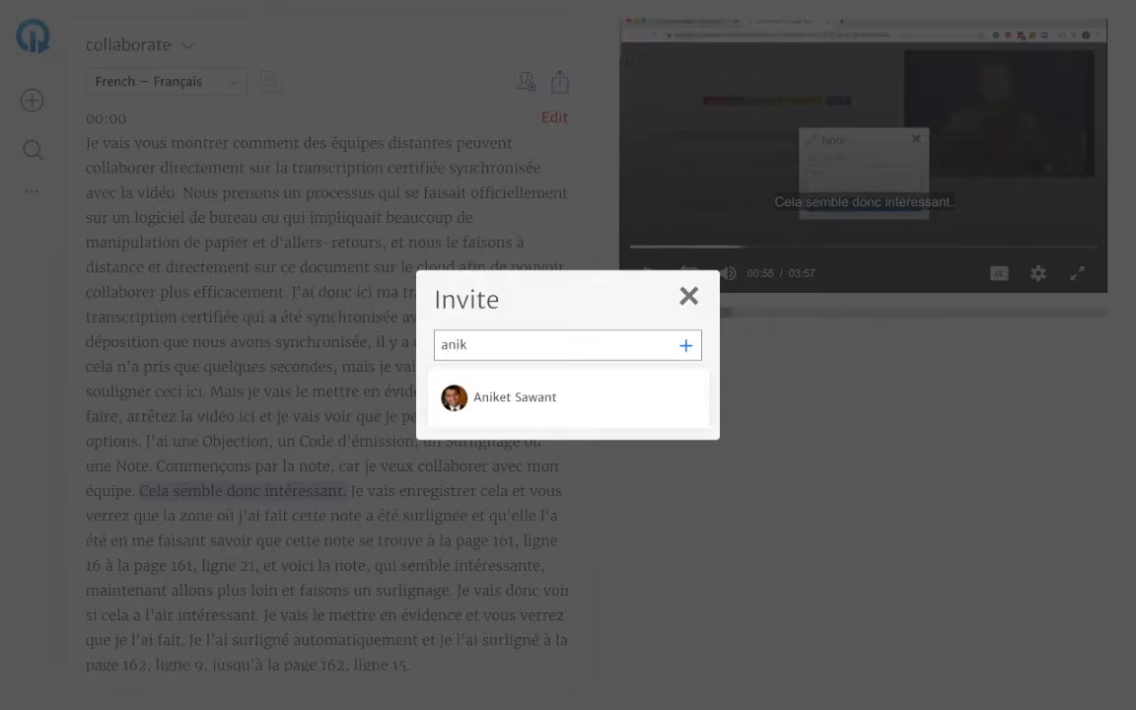
pyautogui.click(508, 402)
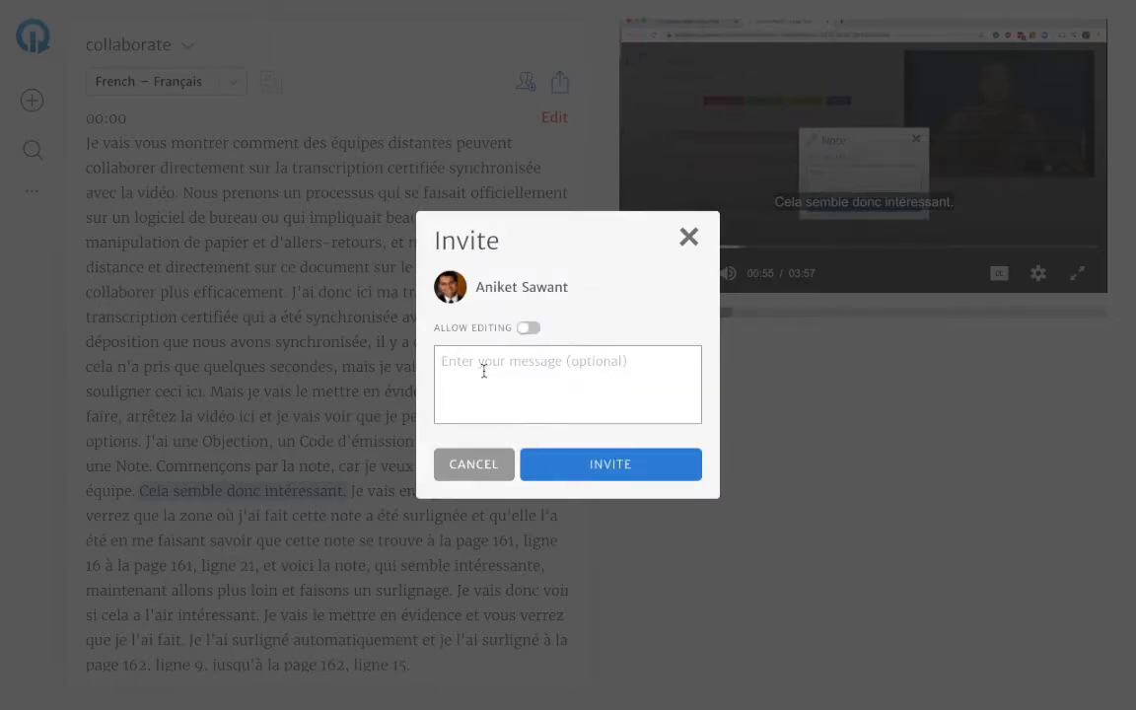
# Send the invitation with the message "Here is the french translation. Great if you could polish it." and close the invitation dialog.
pyautogui.write('This is a fre')
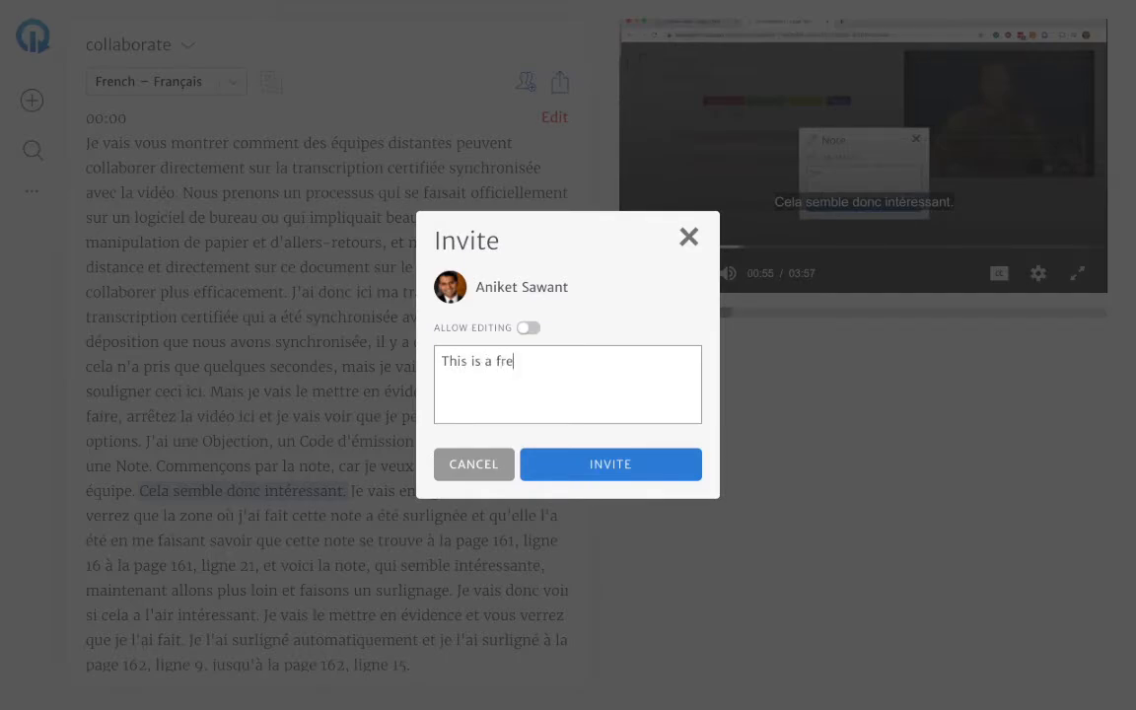
pyautogui.press('BackSpace')
pyautogui.press('BackSpace')
pyautogui.press('BackSpace')
pyautogui.write('Here is the frenc')
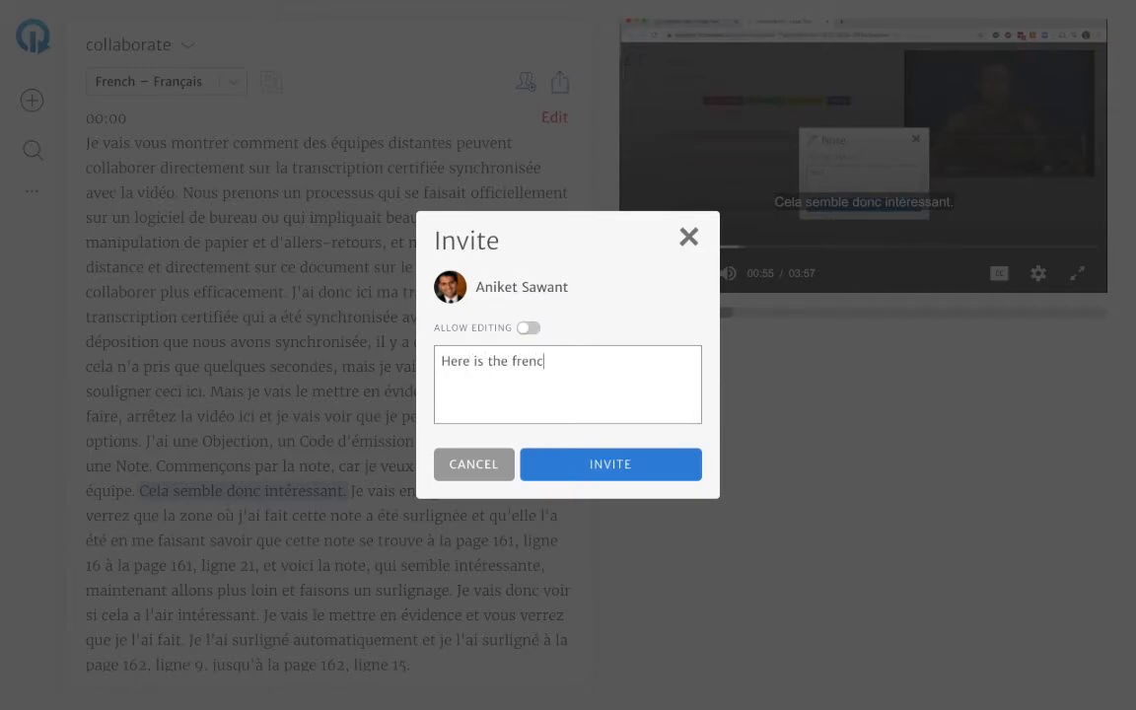
pyautogui.write('h translation. Great if')
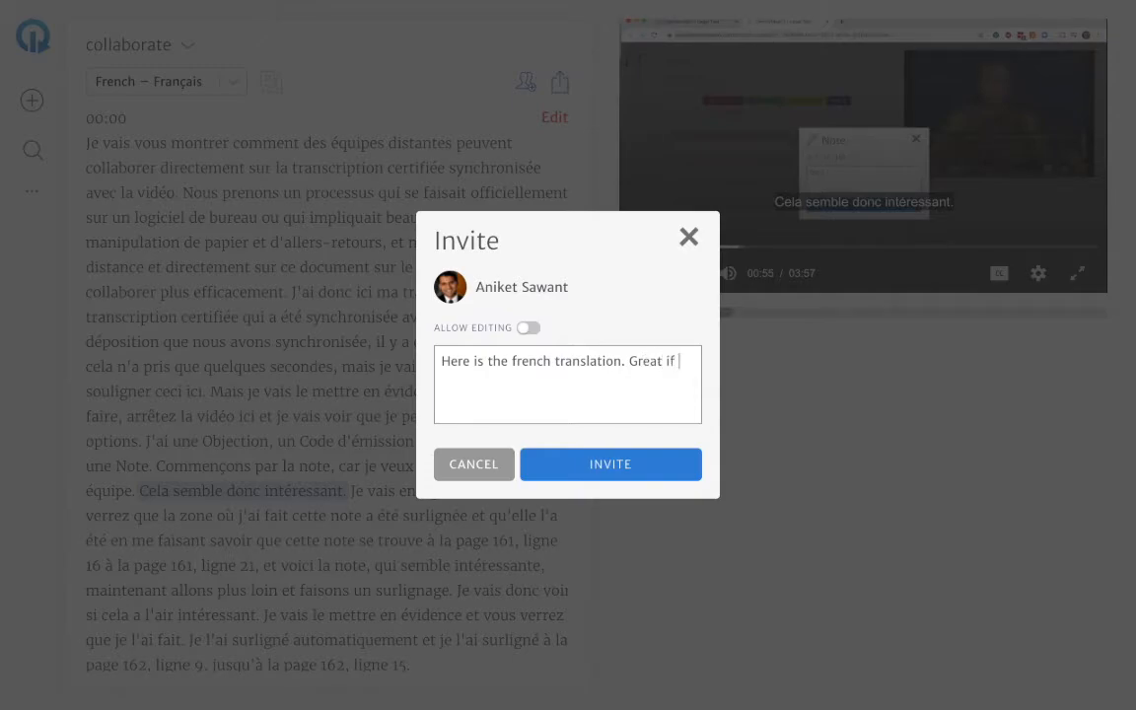
pyautogui.write(' you')
pyautogui.write(' could ')
pyautogui.write('perfect')
pyautogui.write('polishing')
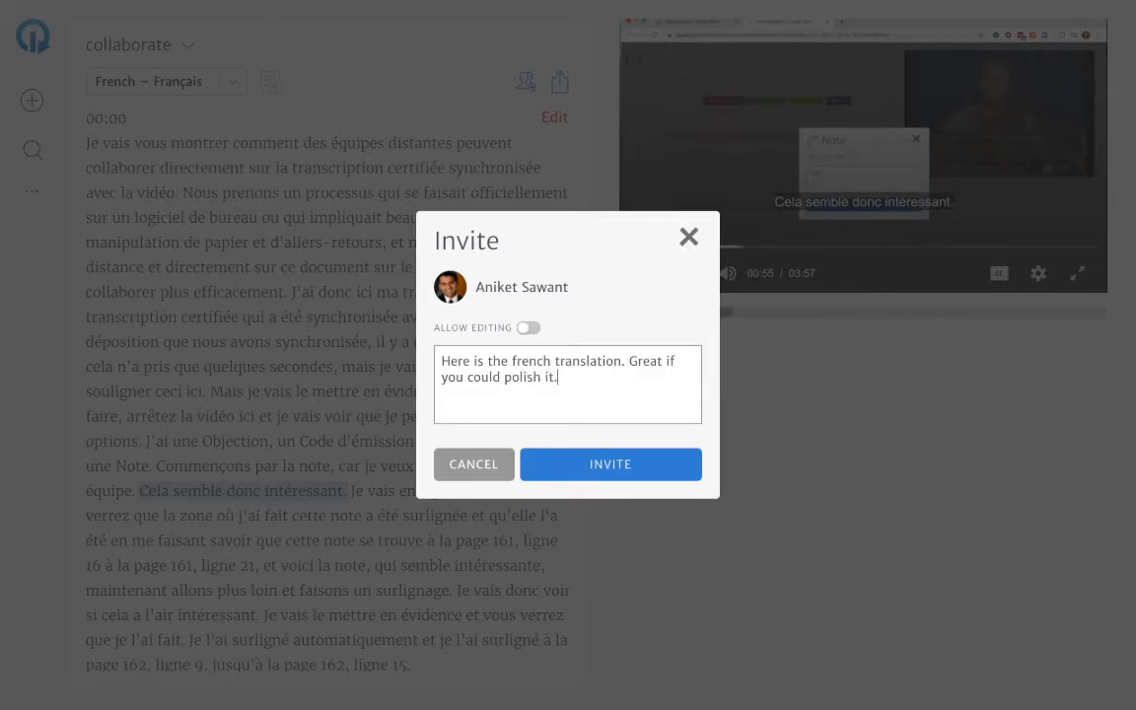
pyautogui.click(584, 463)
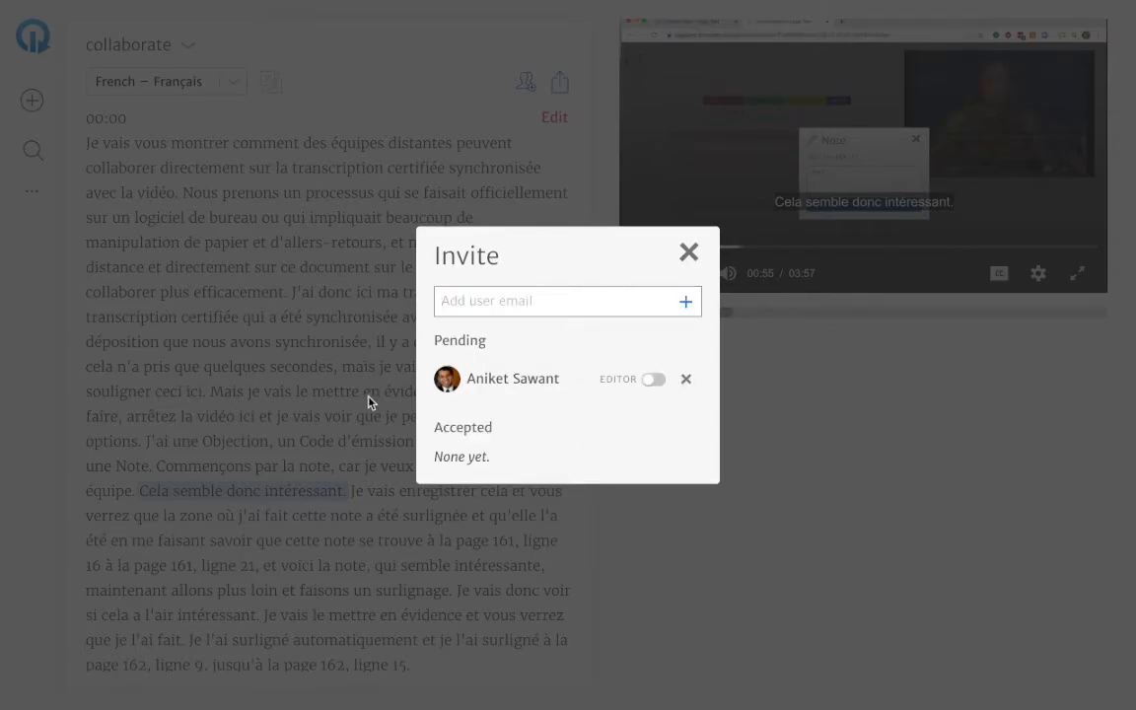
pyautogui.click(613, 304)
pyautogui.click(689, 253)
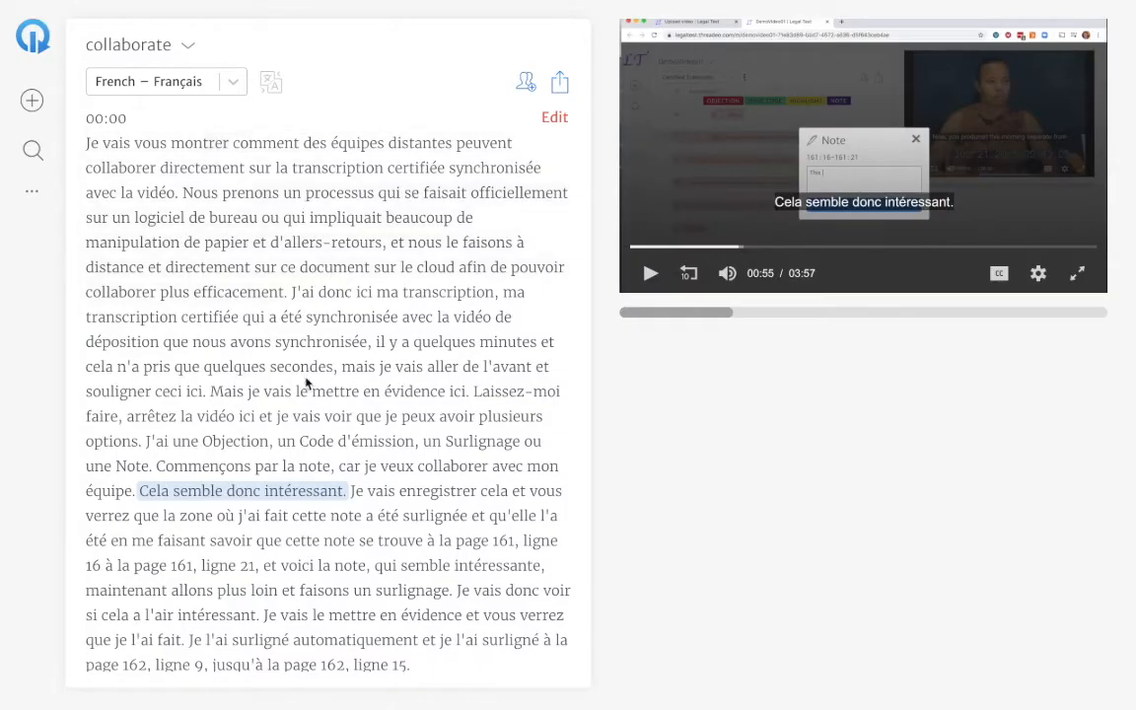
# Display the Spanish transcript, view its collaborator invitation dialog, and close it without inviting anyone.
pyautogui.click(232, 85)
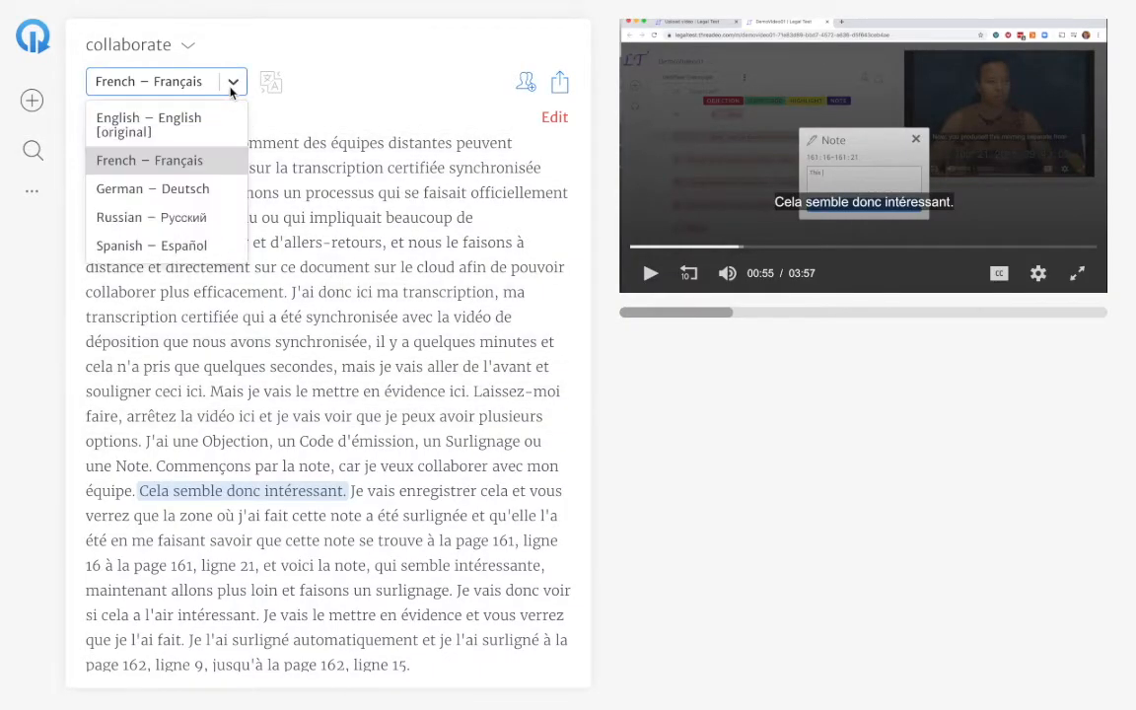
pyautogui.click(183, 244)
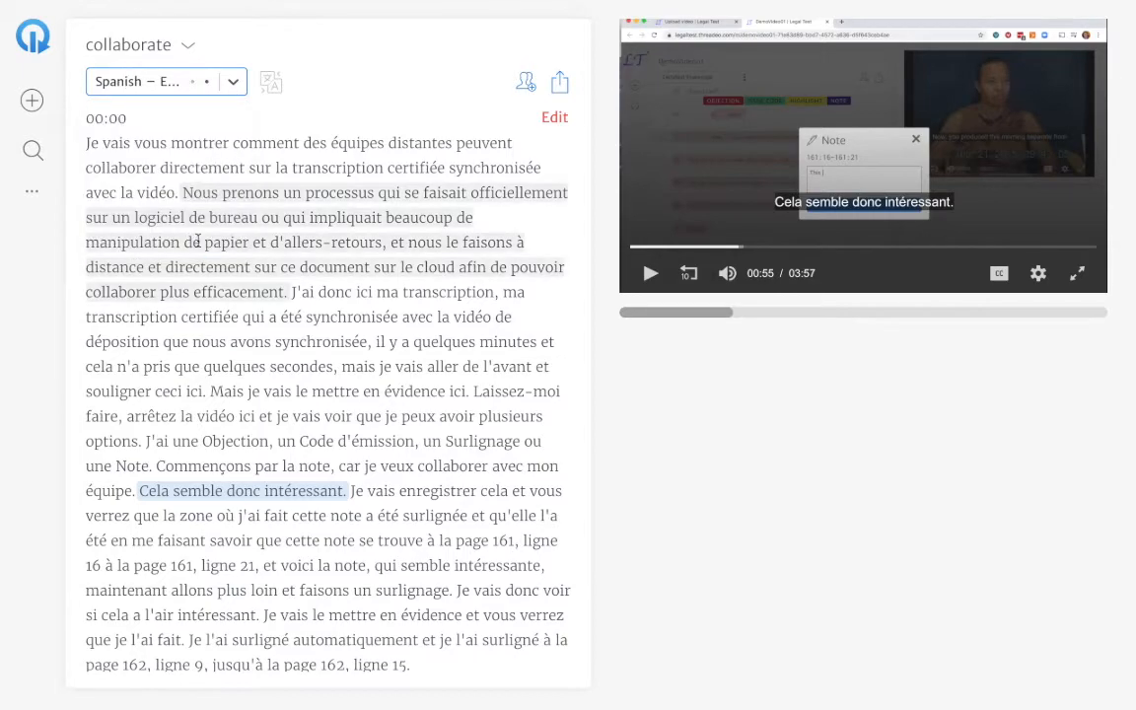
pyautogui.click(526, 82)
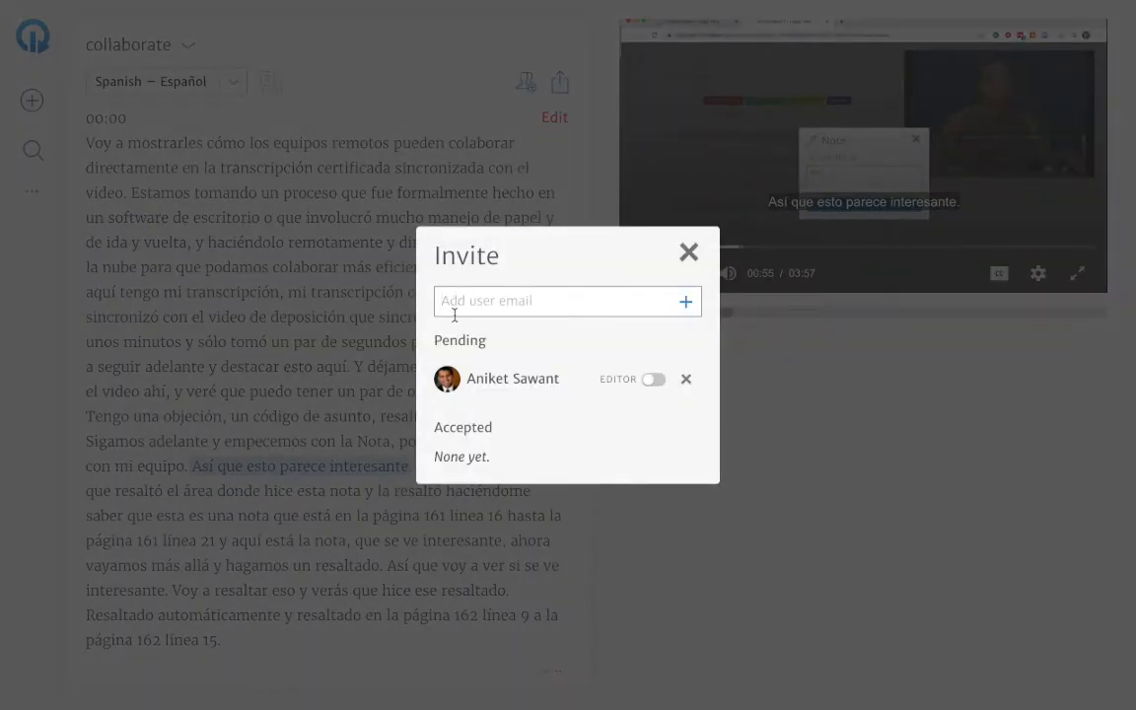
pyautogui.click(690, 255)
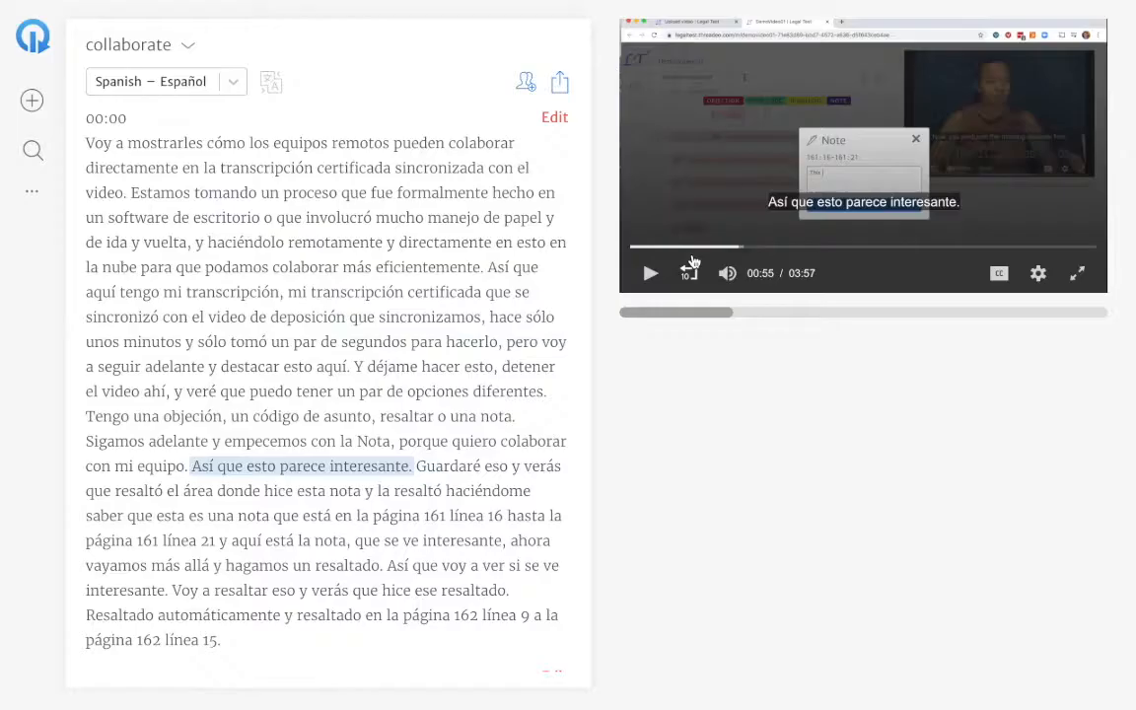
# Display the German transcript, view its invitation dialog and export content types, and close both without inviting or exporting.
pyautogui.click(227, 86)
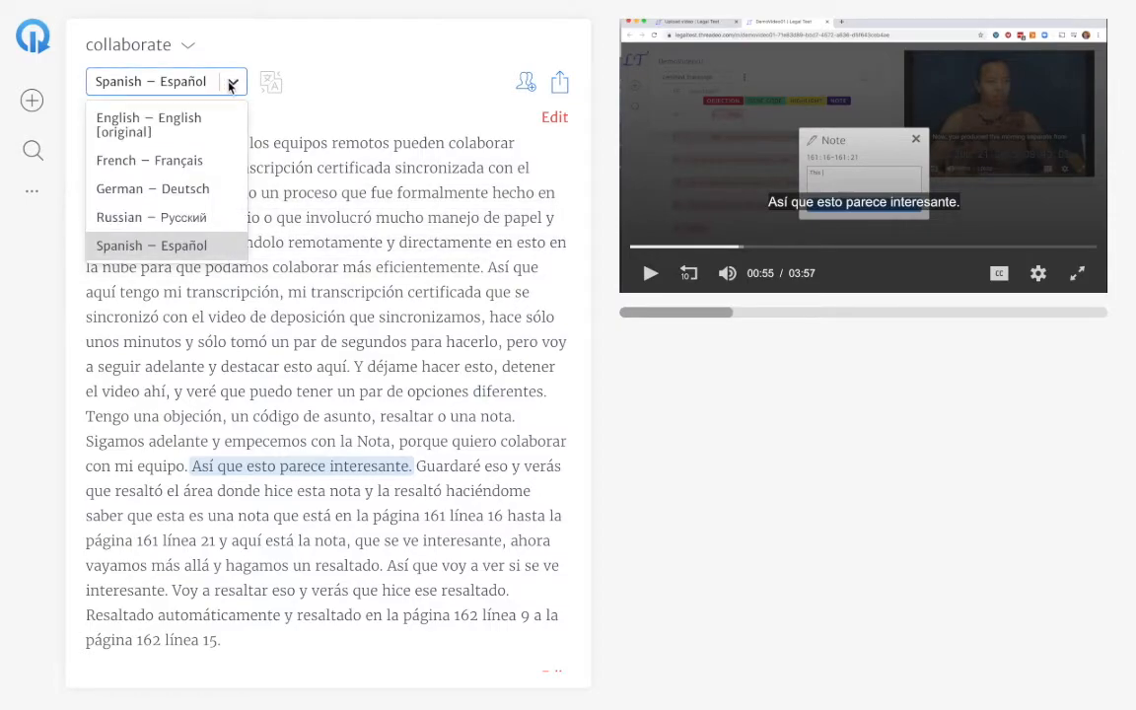
pyautogui.click(163, 184)
pyautogui.click(526, 84)
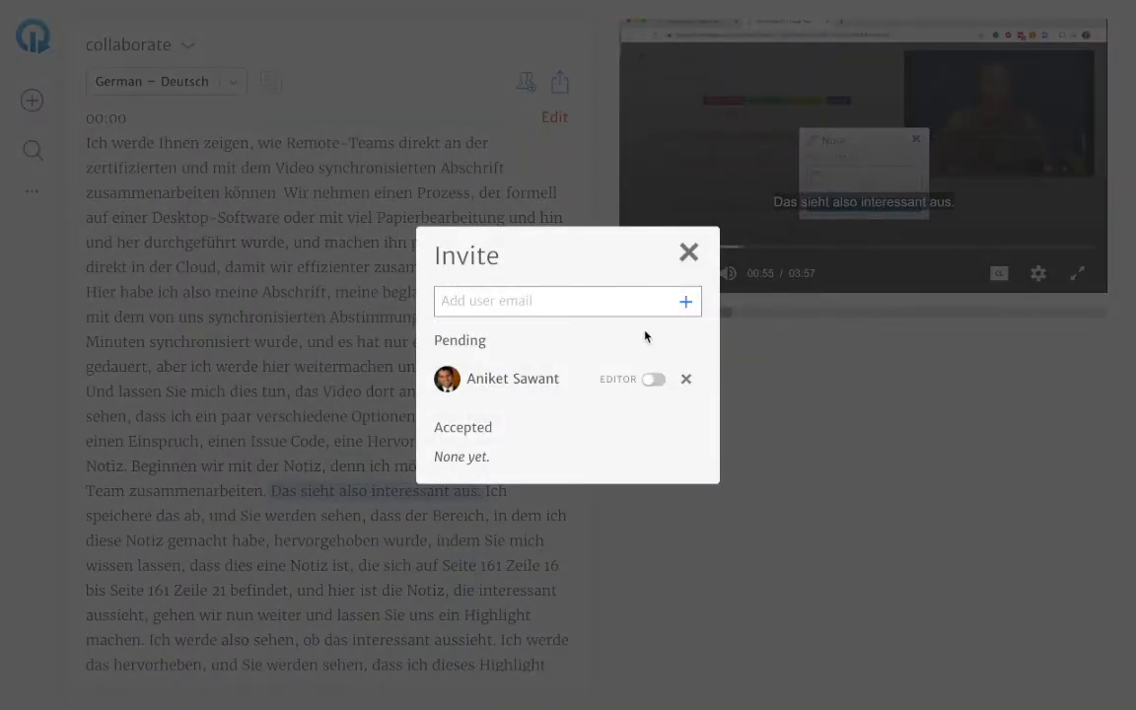
pyautogui.click(688, 253)
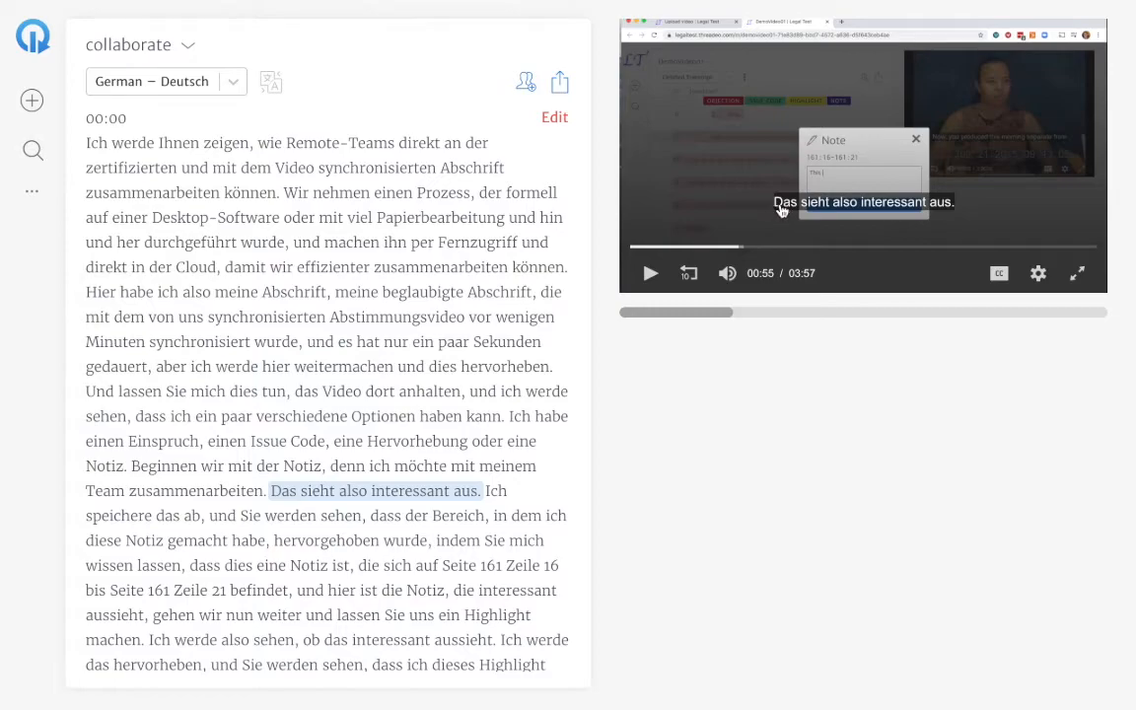
pyautogui.click(562, 83)
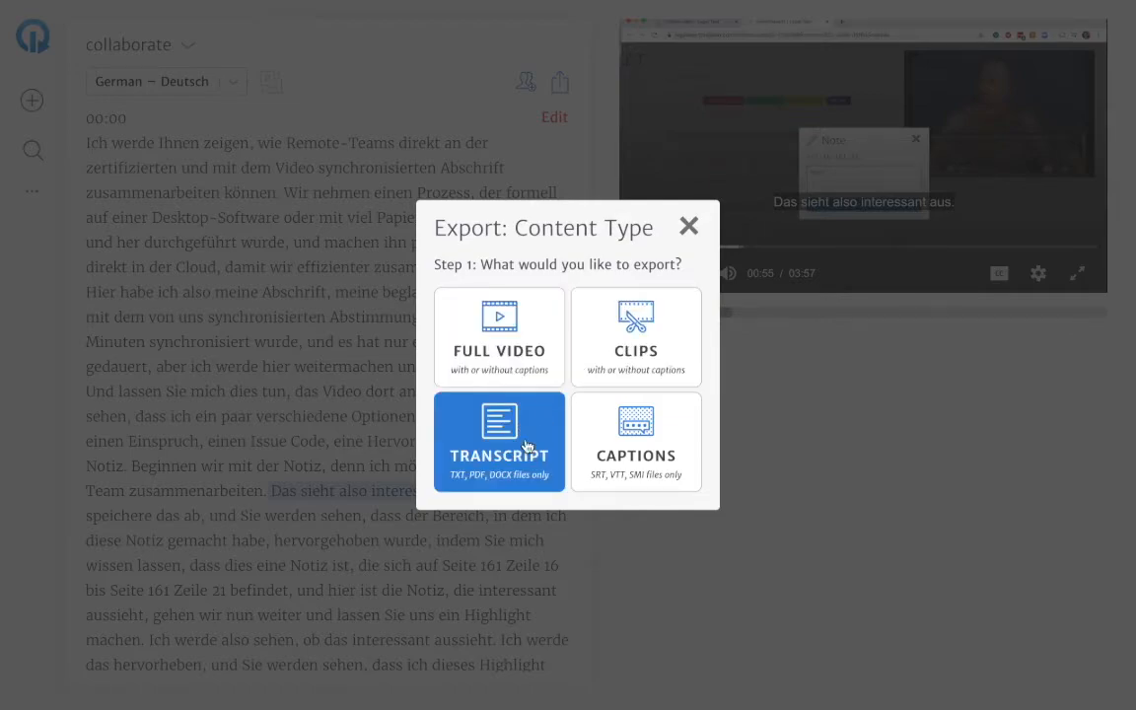
pyautogui.click(688, 227)
# Create a clip from the Spanish transcript passage running from "Voy a mostrarles" to "colaborar más eficientemente.".
pyautogui.click(217, 81)
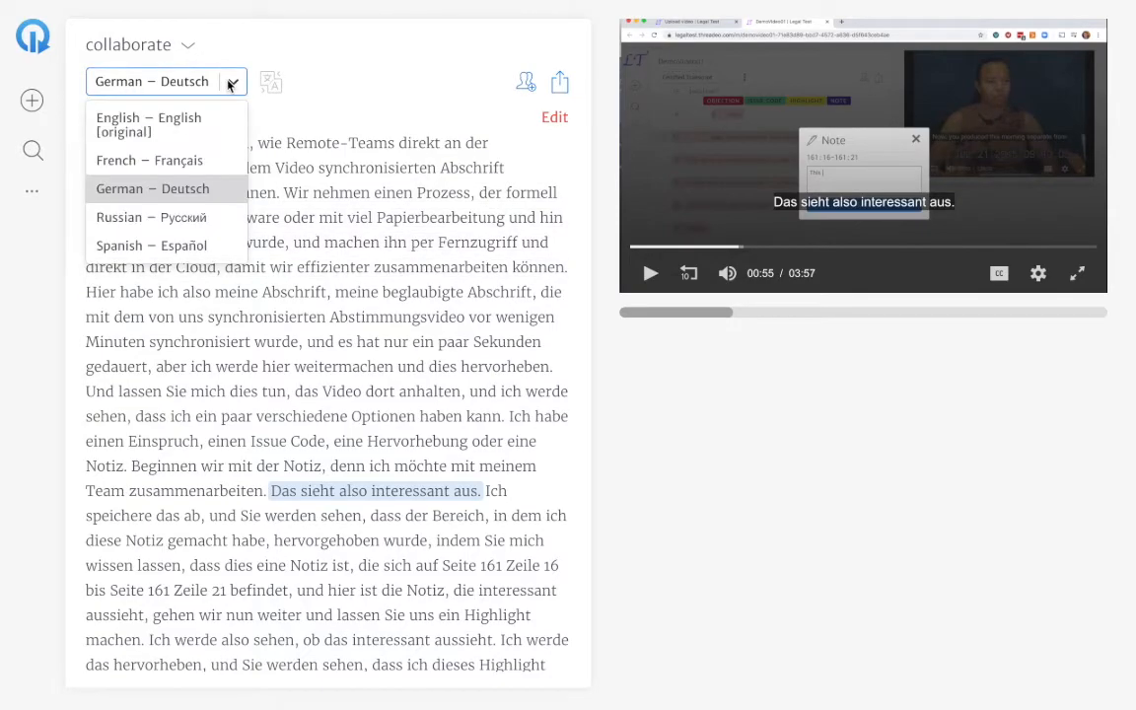
pyautogui.click(198, 248)
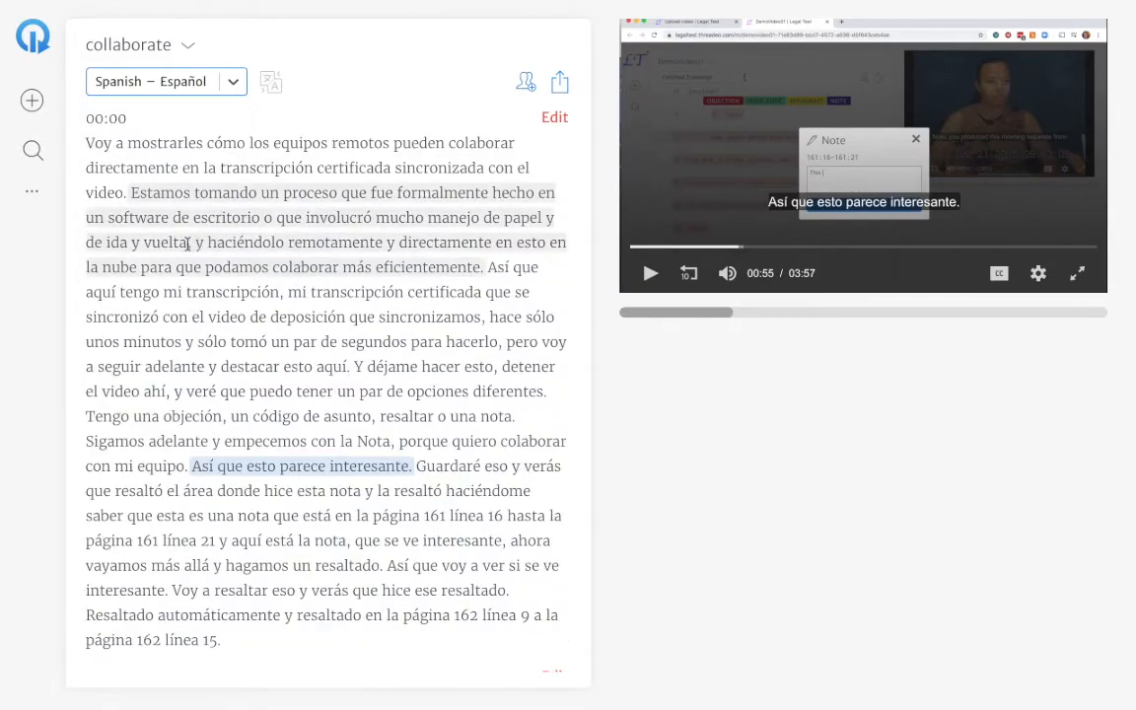
pyautogui.moveTo(150, 196); pyautogui.dragTo(484, 268)
pyautogui.click(140, 117)
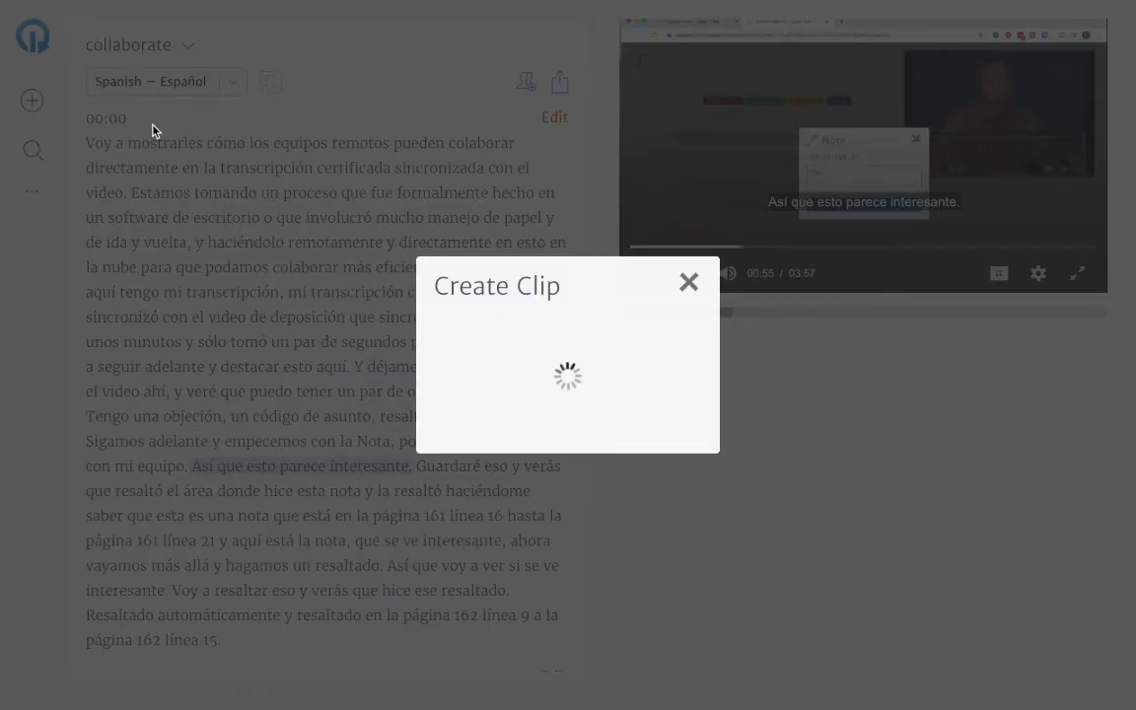
pyautogui.click(567, 452)
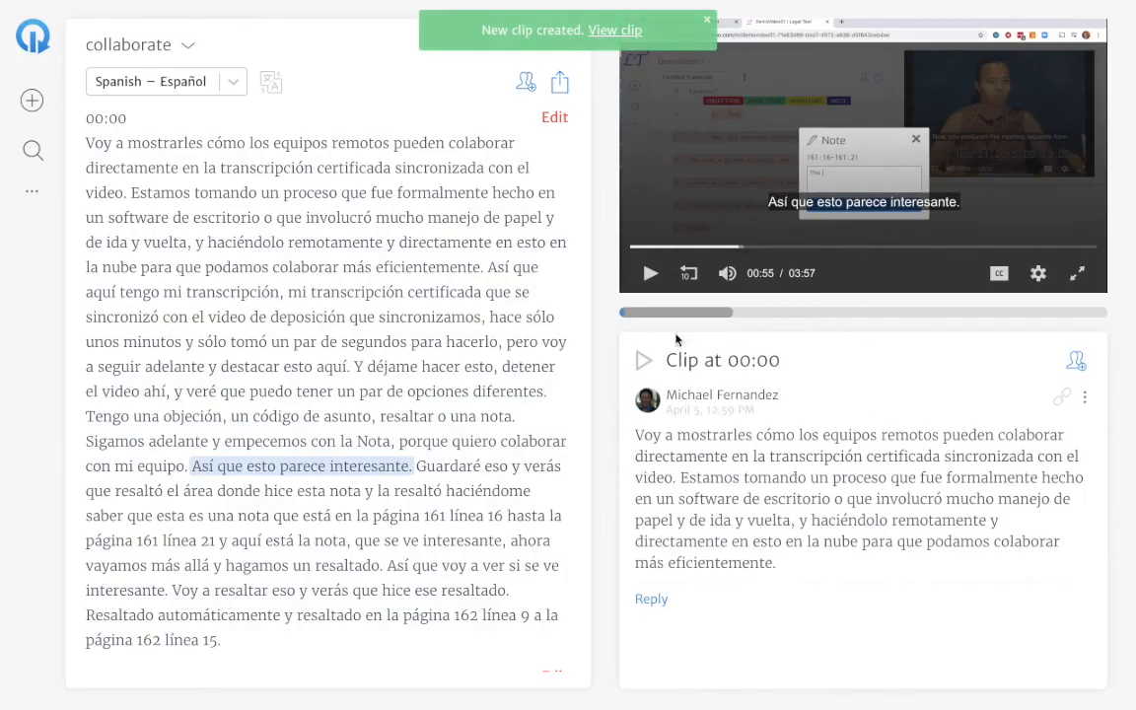
# Review the export content types, including clips, for the Spanish version and close the dialog without exporting.
pyautogui.click(559, 84)
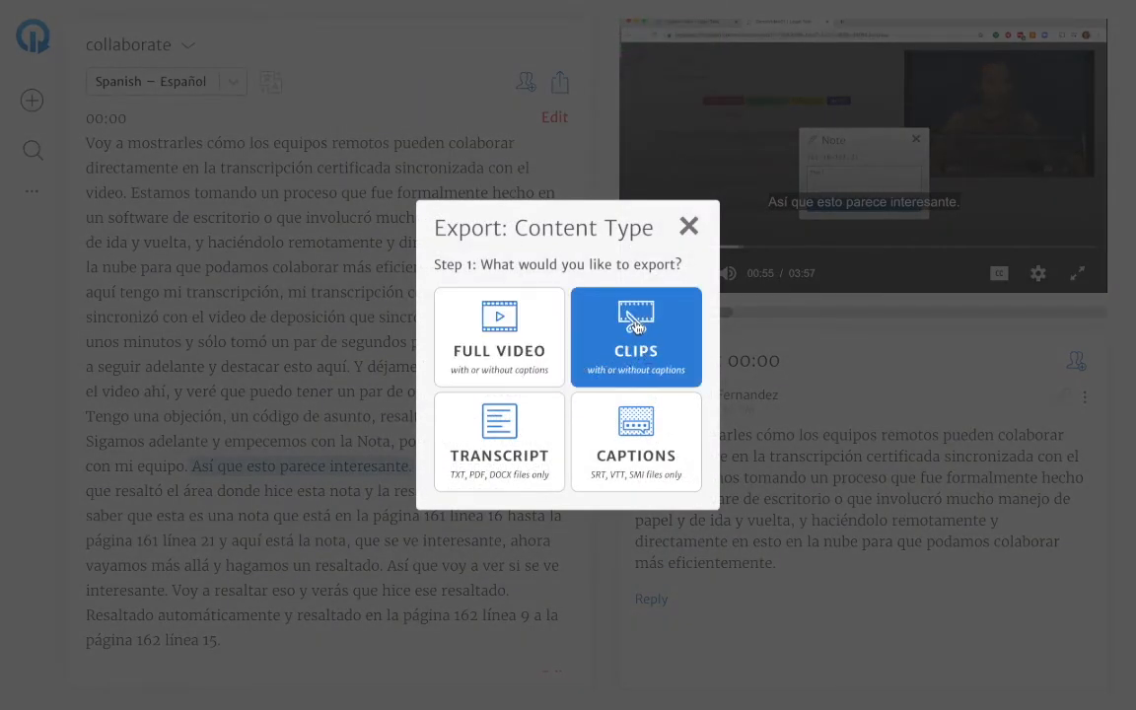
pyautogui.click(688, 226)
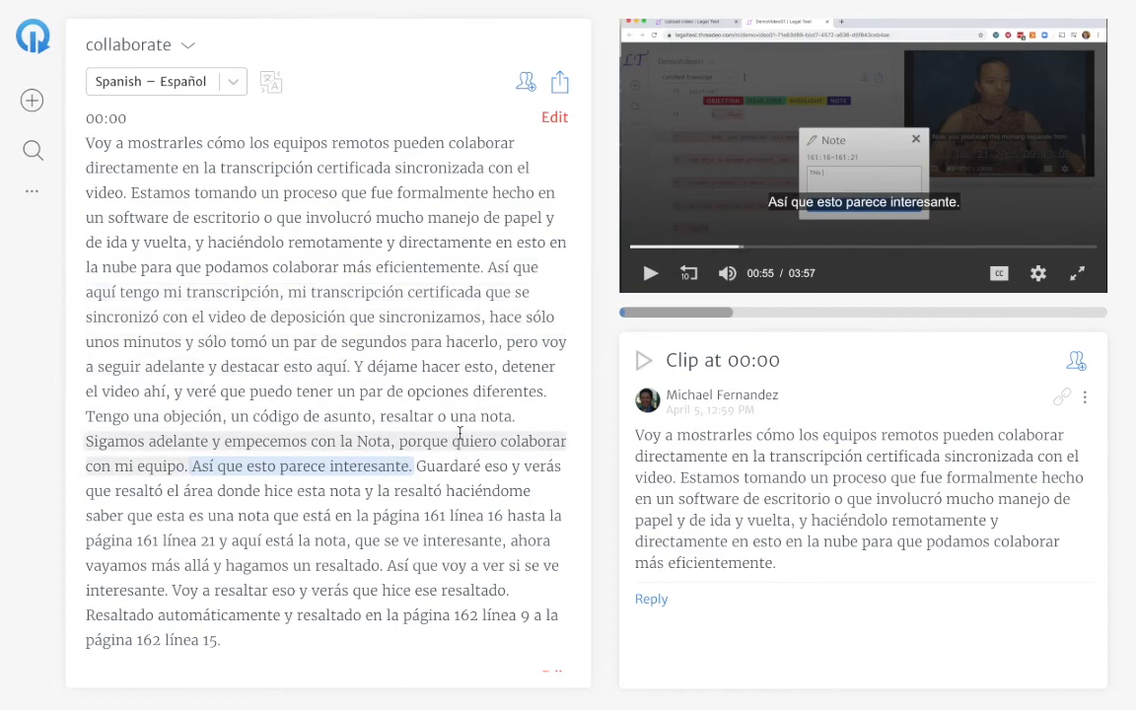
pyautogui.moveTo(479, 4)
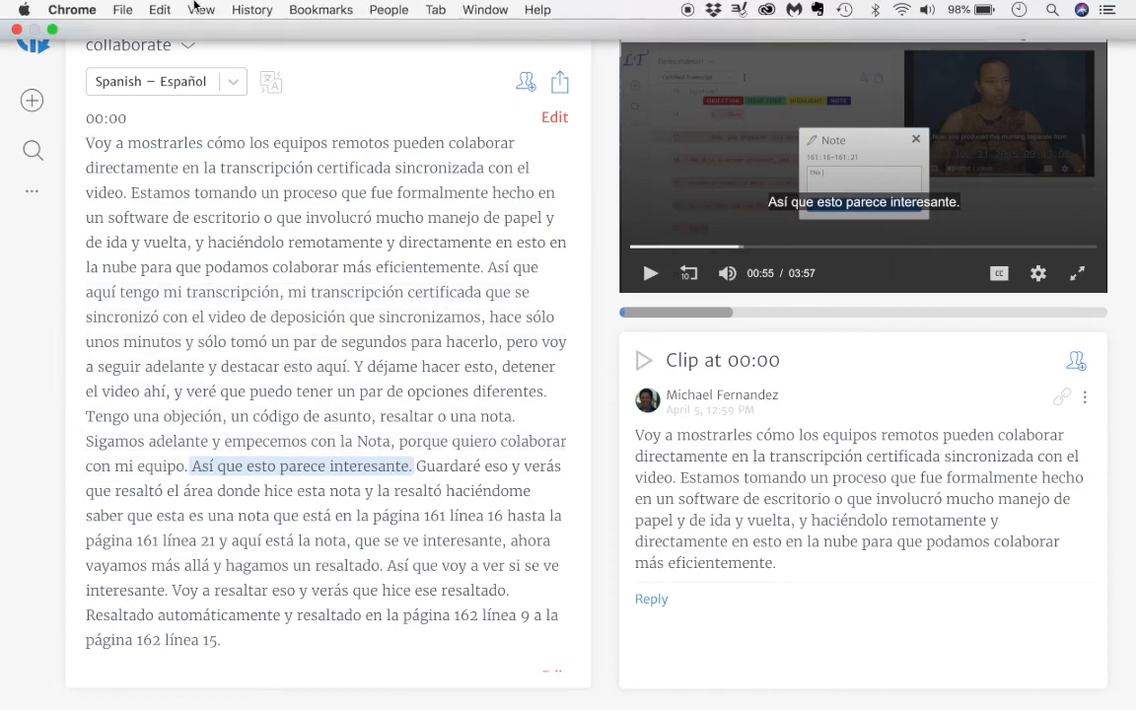